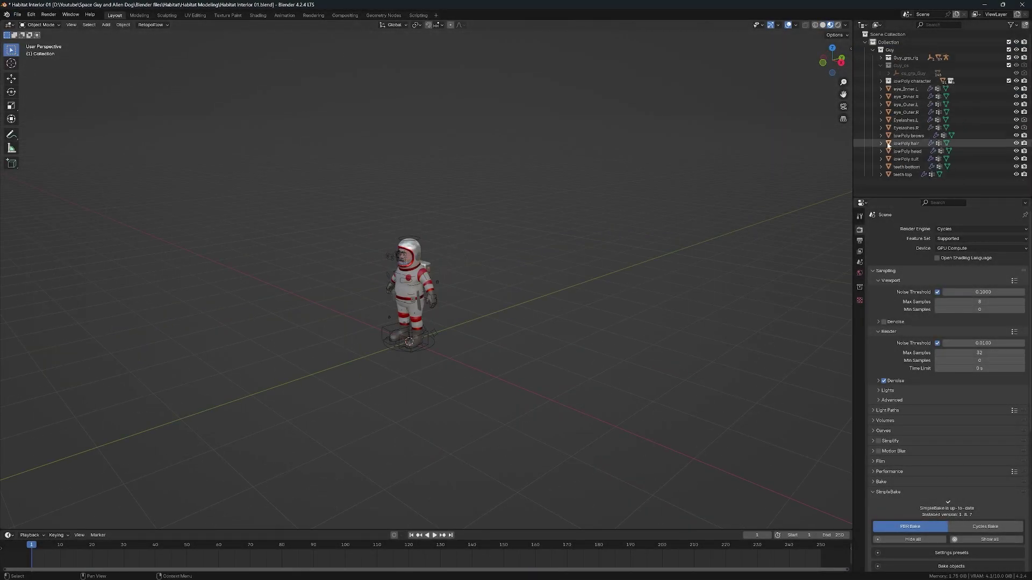
# - Rename the main collection to Habitat
pyautogui.doubleClick(887, 42)
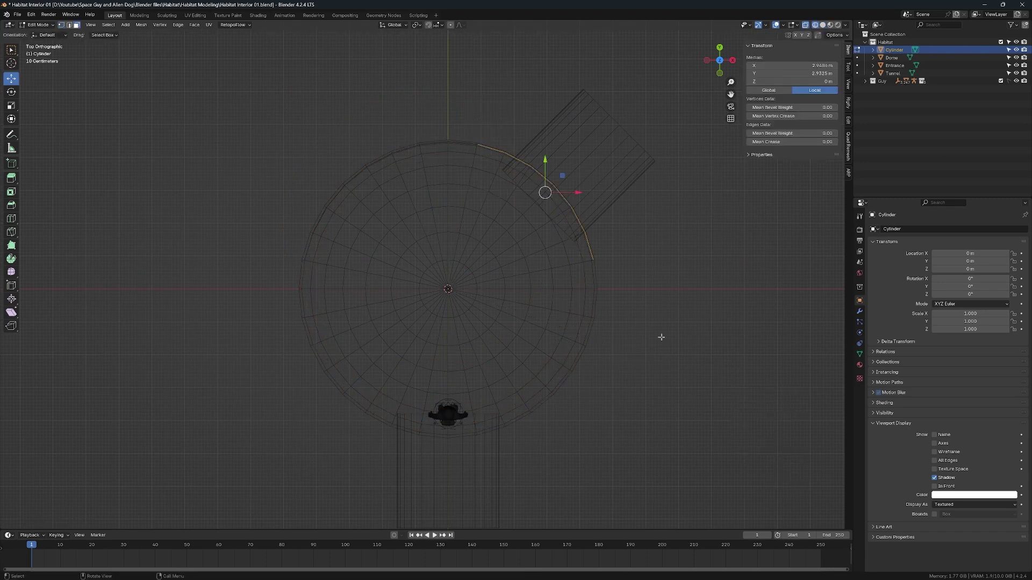
# - Move all the wall geometry vertically along Z
pyautogui.press('a')
pyautogui.press('g')
pyautogui.press('z')
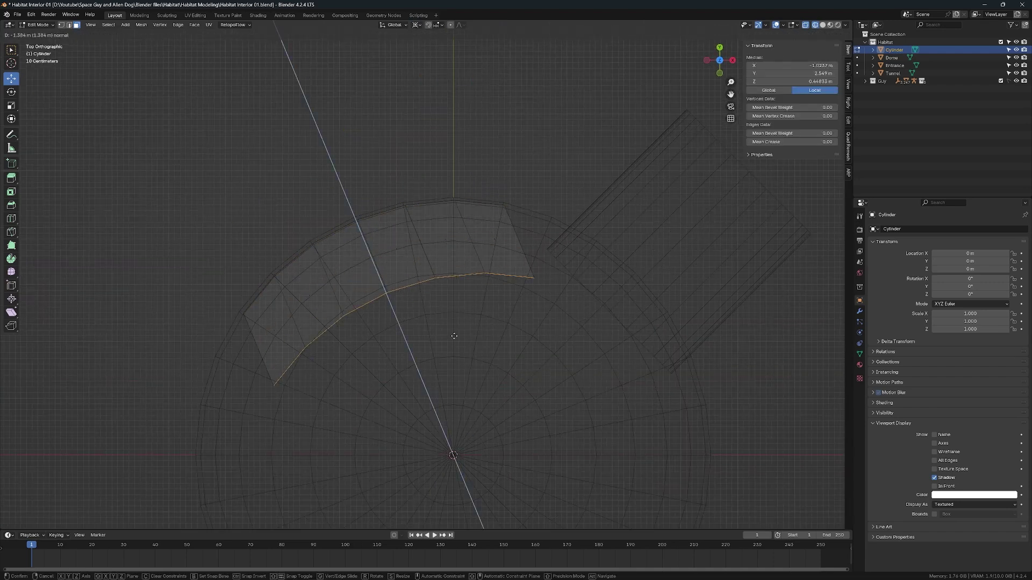
pyautogui.press('a')
pyautogui.moveTo(361, 268); pyautogui.dragTo(407, 342, button='middle')
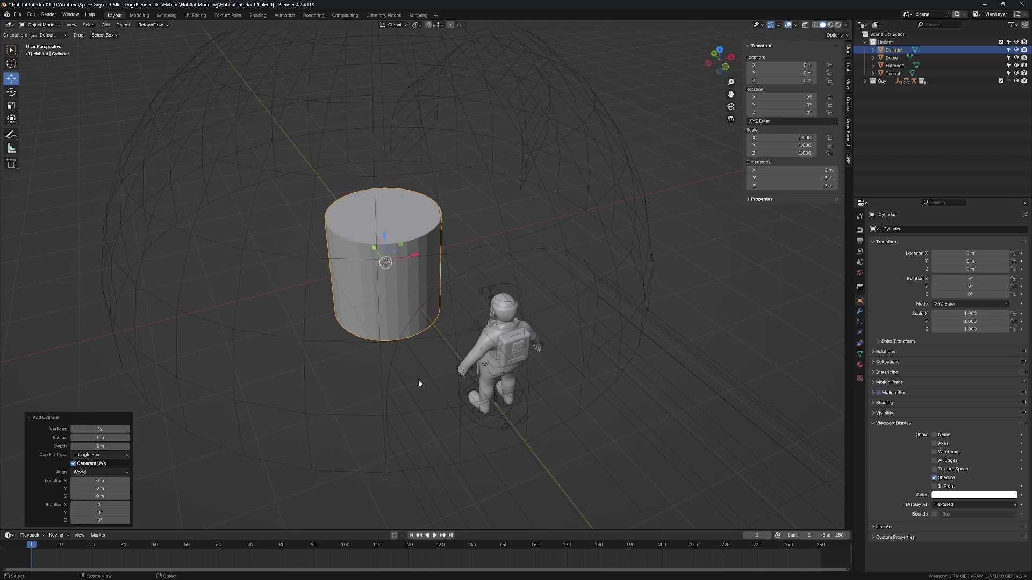
# - Rotate a copy of the cylinder wall arc around a new pivot point
pyautogui.press('Tab')
pyautogui.press('KP_1')
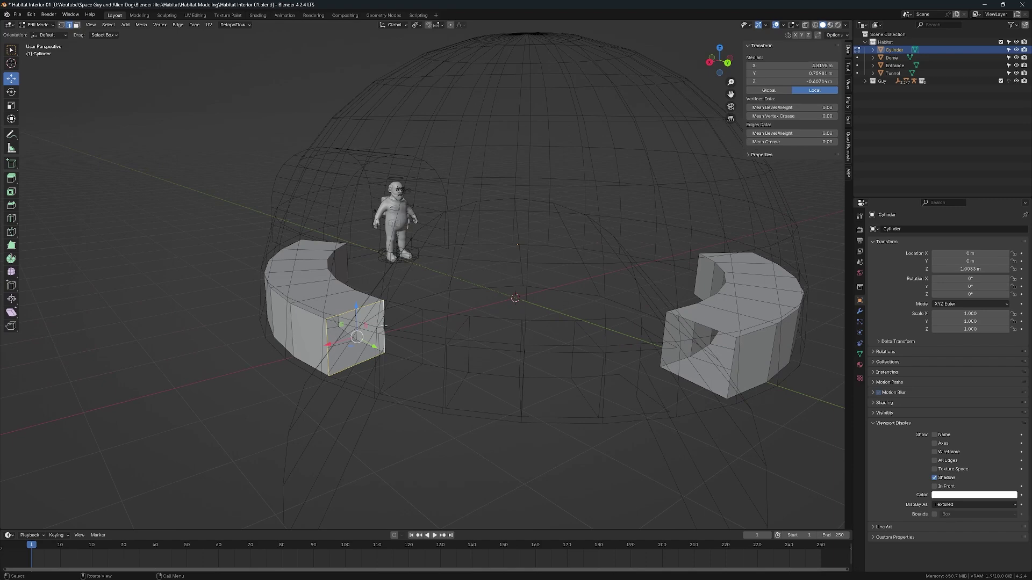
pyautogui.moveTo(565, 307); pyautogui.dragTo(593, 361, button='middle')
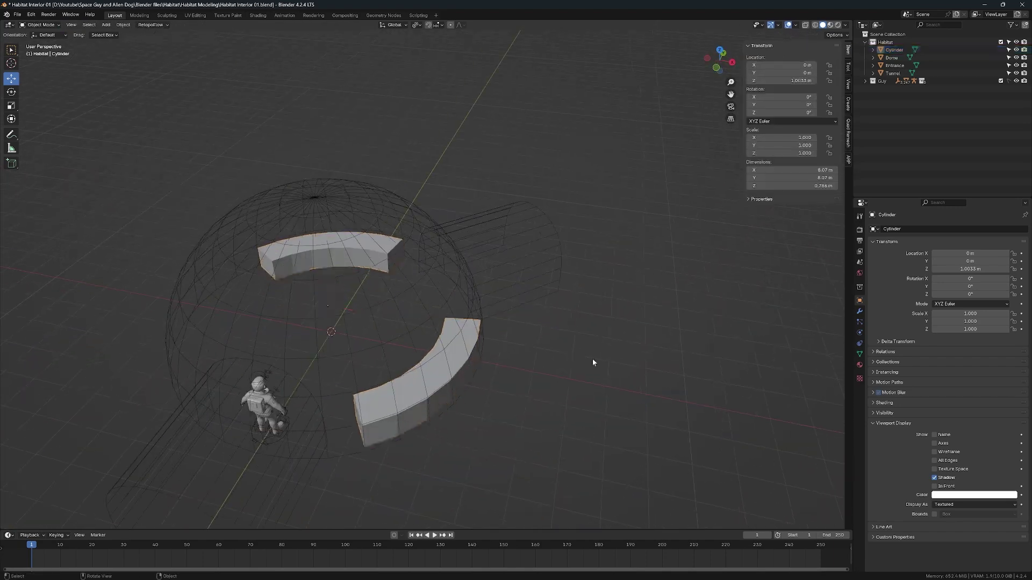
pyautogui.click(484, 278)
pyautogui.hotkey('ctrl', 'z')
pyautogui.click(461, 254)
# - Select faces of a wall section and move them along Z
pyautogui.moveTo(462, 255); pyautogui.dragTo(488, 312, button='middle')
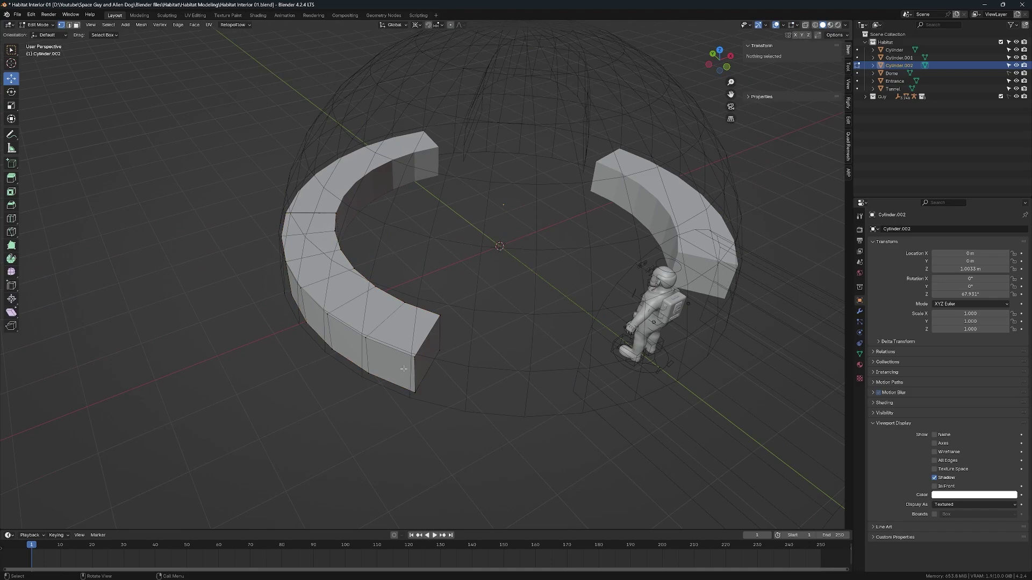
pyautogui.scroll(4, 488, 311)
pyautogui.click(321, 272)
pyautogui.moveTo(321, 272)
pyautogui.mouseDown(button='middle')
pyautogui.moveTo(484, 387)
pyautogui.moveTo(516, 322)
pyautogui.moveTo(382, 291)
pyautogui.moveTo(416, 345)
pyautogui.moveTo(409, 277)
pyautogui.mouseUp(button='middle')
pyautogui.click(490, 282)
pyautogui.press('g')
pyautogui.press('z')
# - Slide a wall vertex sideways in front view
pyautogui.press('KP_1')
pyautogui.press('g')
pyautogui.click(417, 345)
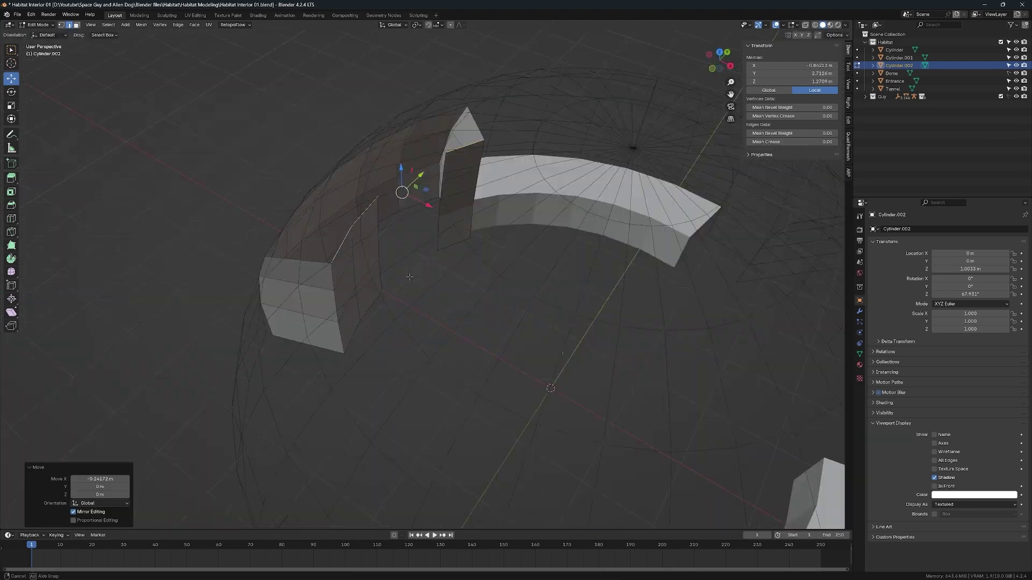
pyautogui.press('KP_1')
# - Move the wall geometry again from the top view
pyautogui.press('Tab')
pyautogui.moveTo(409, 277)
pyautogui.mouseDown(button='middle')
pyautogui.moveTo(482, 375)
pyautogui.moveTo(451, 338)
pyautogui.mouseUp(button='middle')
pyautogui.press('Tab')
pyautogui.press('KP_7')
pyautogui.press('g')
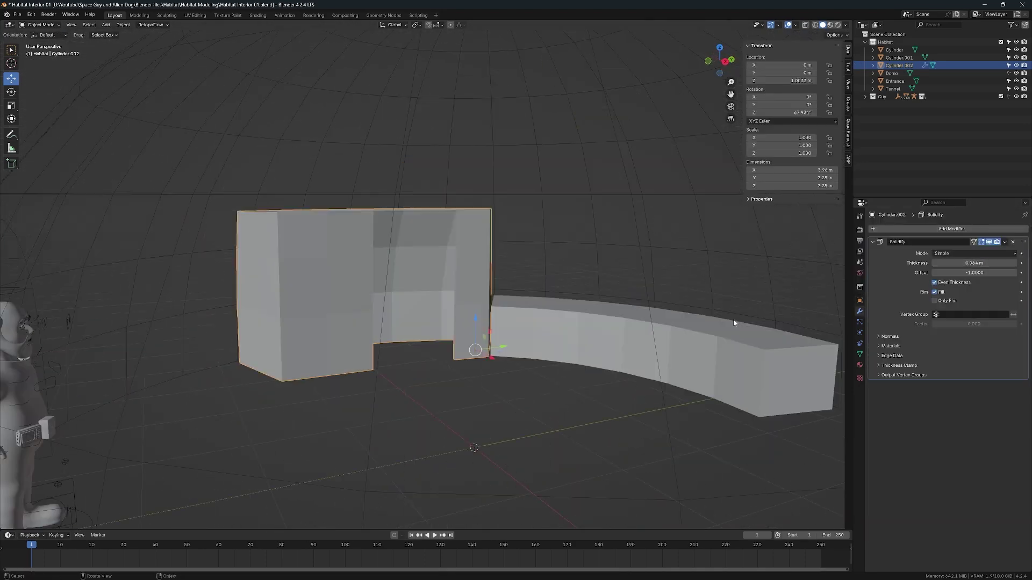
# - Add a cube and flatten it along Y as a furniture block
pyautogui.click(640, 366)
pyautogui.press('s')
pyautogui.press('y')
pyautogui.click(694, 410)
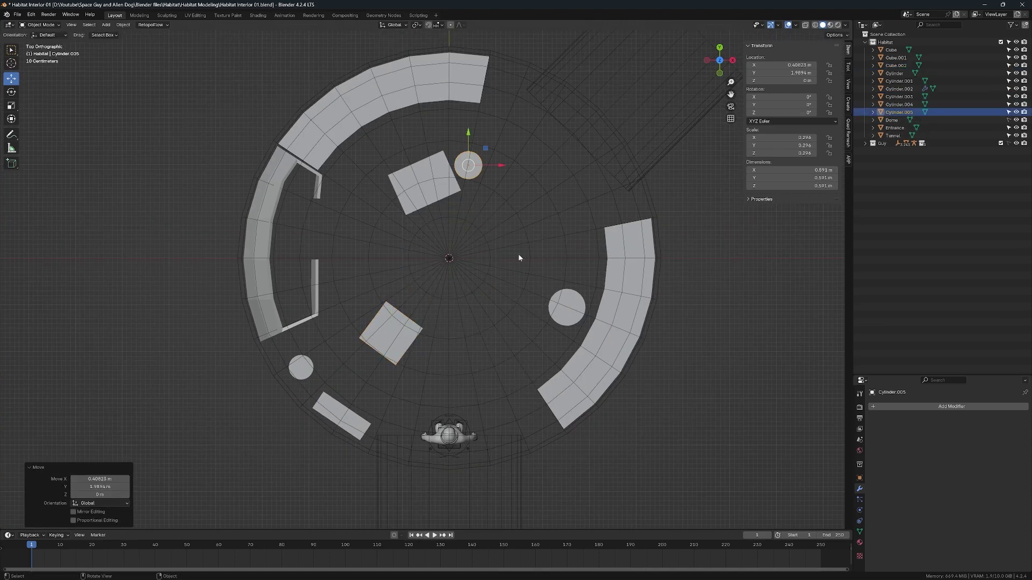
# - Duplicate the small cylinder, add a circle rug, hide Habitat, and add a cylinder
pyautogui.hotkey('shift', 'd')
pyautogui.click(517, 402)
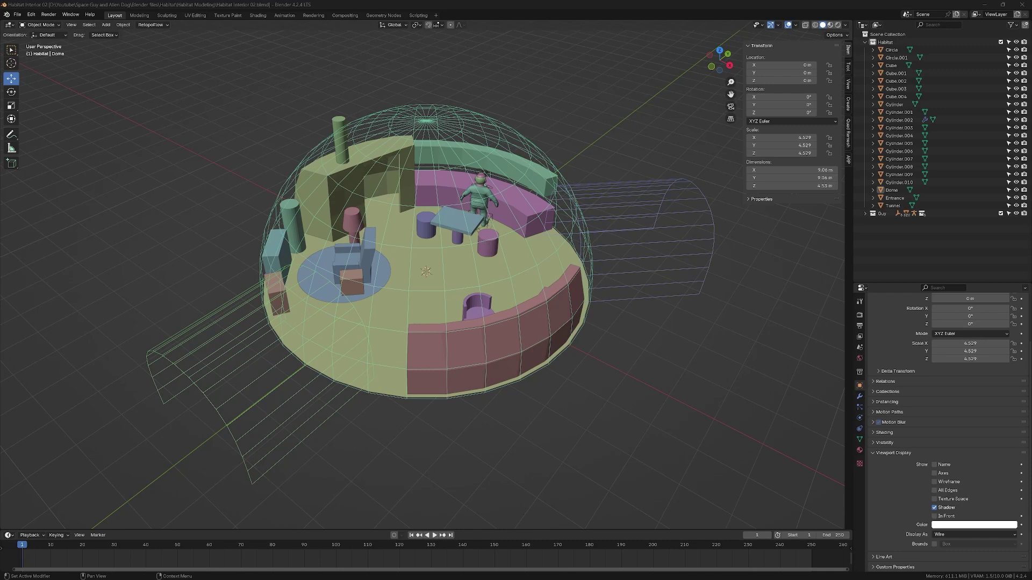
pyautogui.keyDown('ctrl'); pyautogui.click(1015, 213); pyautogui.keyUp('ctrl')
pyautogui.click(548, 330)
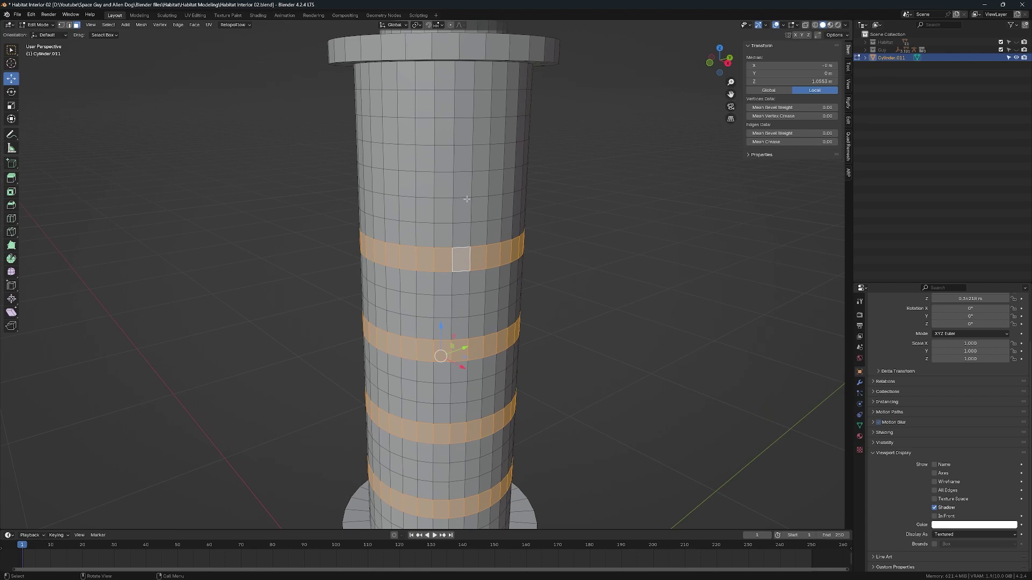
# - Finish scaling the tower's rings and return to Object Mode
pyautogui.click(540, 466)
pyautogui.press('KP_7')
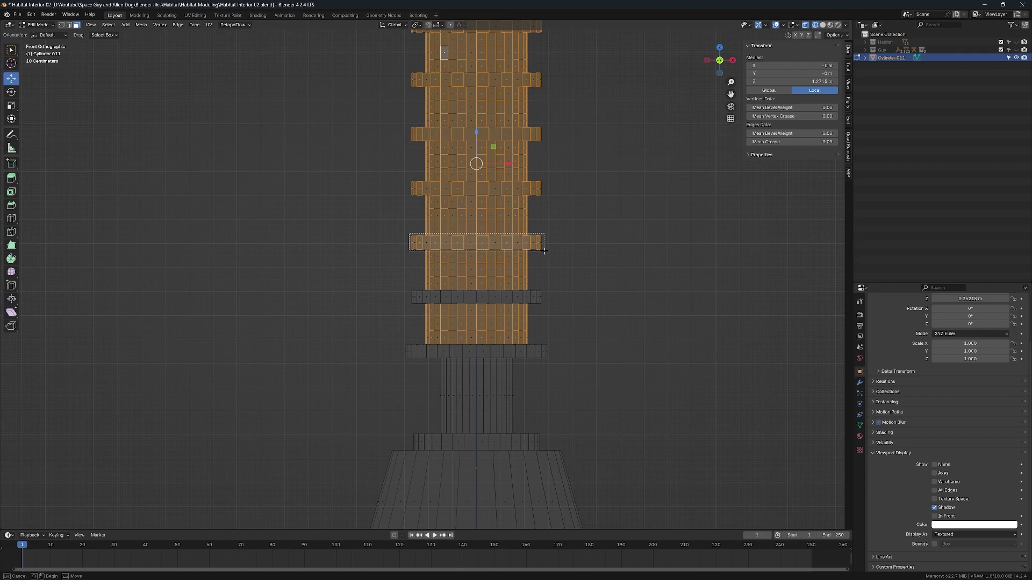
pyautogui.moveTo(572, 130)
pyautogui.mouseDown(button='middle')
pyautogui.moveTo(505, 257)
pyautogui.moveTo(494, 145)
pyautogui.moveTo(585, 321)
pyautogui.mouseUp(button='middle')
pyautogui.click(560, 269)
pyautogui.press('Tab')
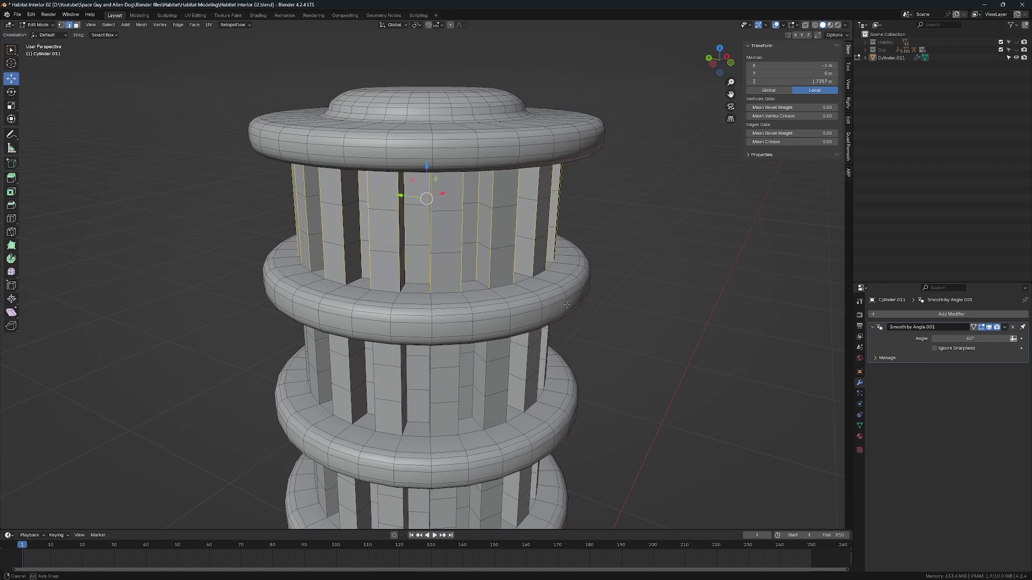
pyautogui.scroll(-5, 583, 353)
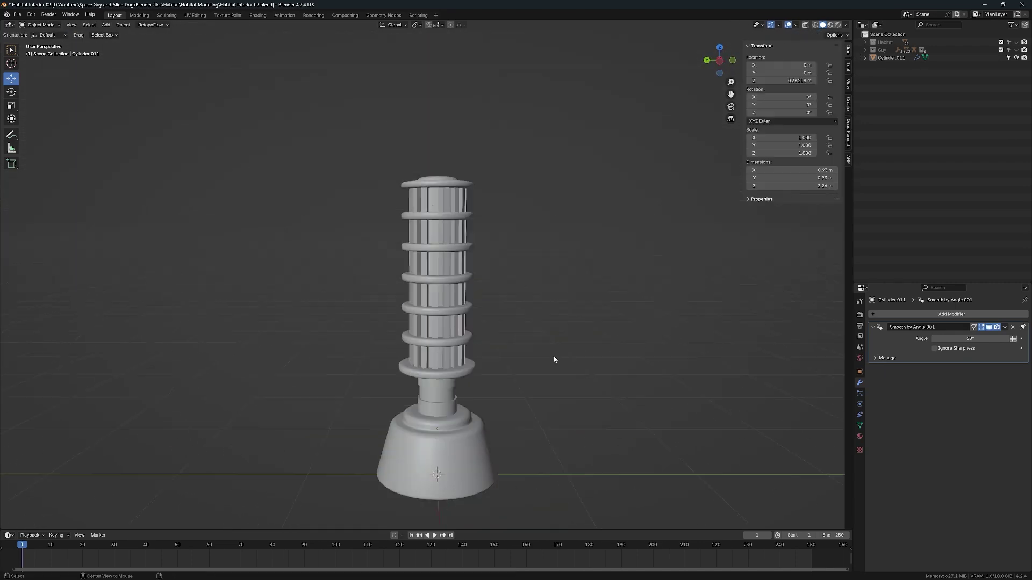
pyautogui.scroll(4, 553, 357)
# - Add a knob cylinder to the heater's base control plate
pyautogui.press('KP_1')
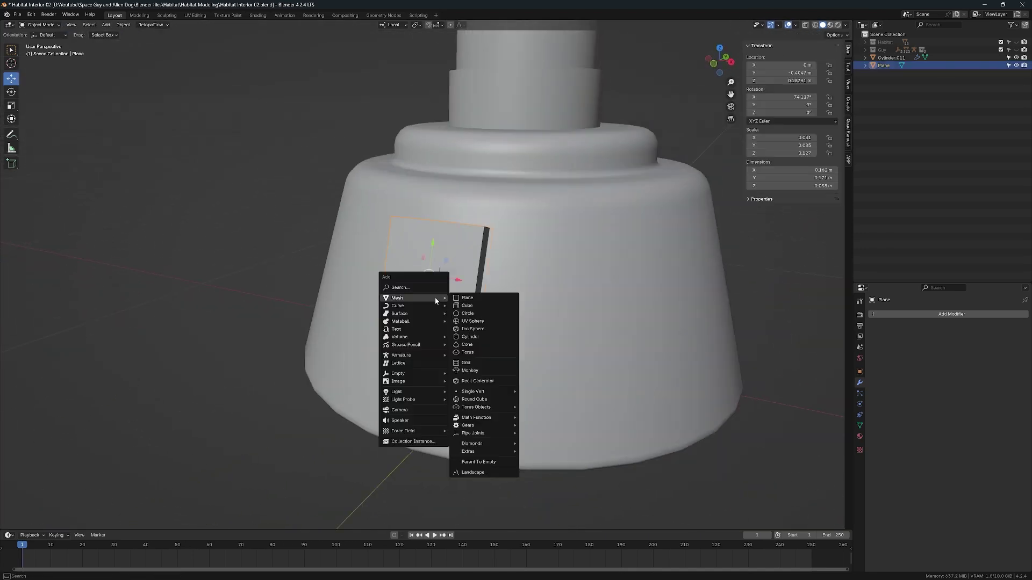
pyautogui.click(470, 337)
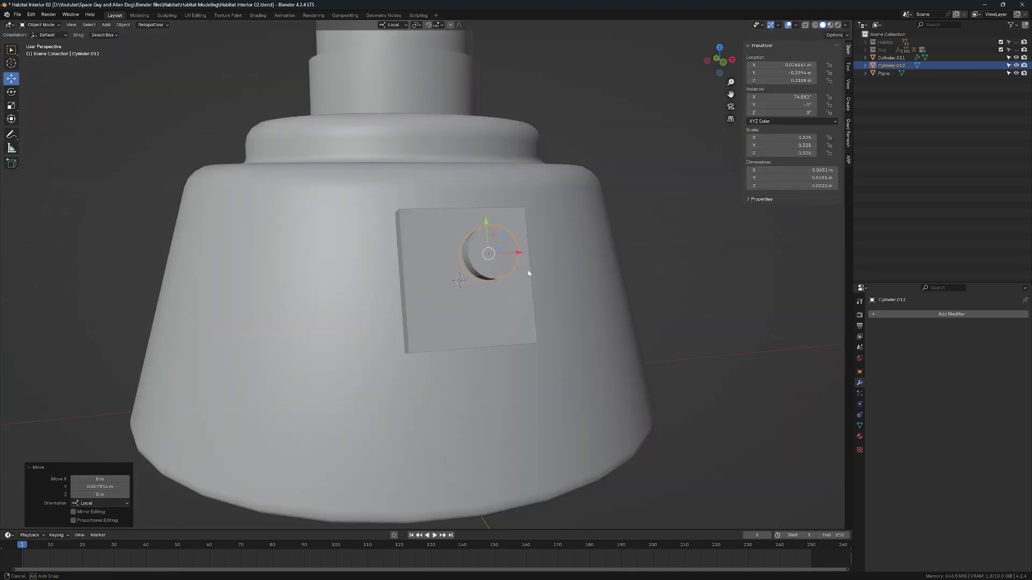
pyautogui.moveTo(528, 274); pyautogui.dragTo(466, 295, button='middle')
pyautogui.click(467, 295)
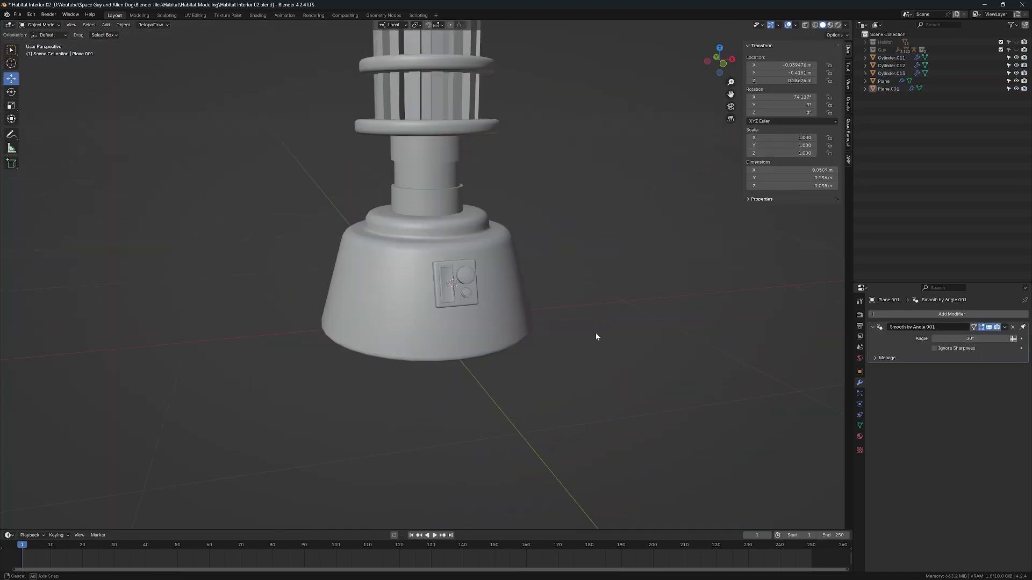
pyautogui.moveTo(596, 338); pyautogui.dragTo(501, 376, button='middle')
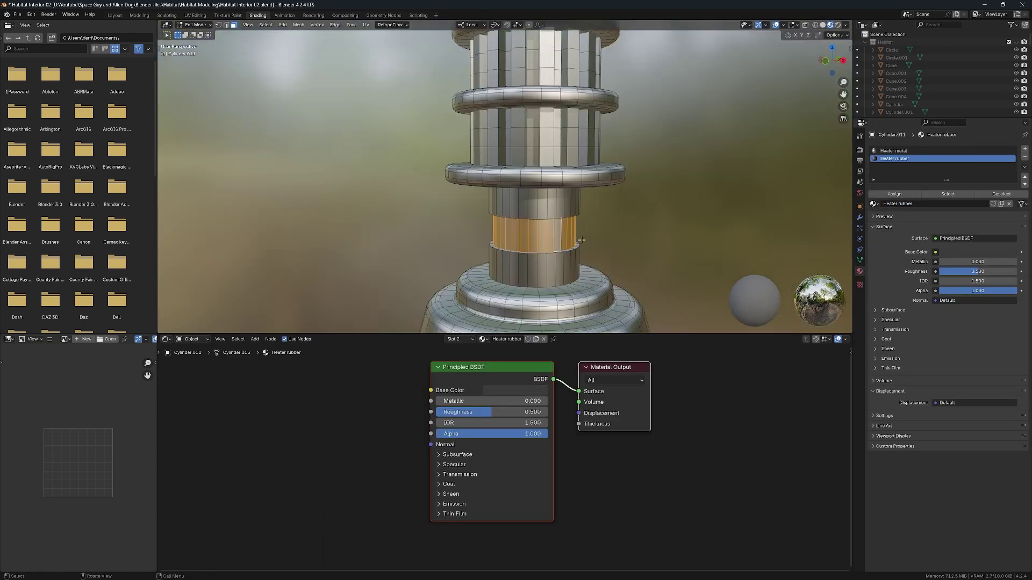
# - Inspect the orange heater tower in front view with wireframe shading
pyautogui.moveTo(556, 203); pyautogui.dragTo(555, 248, button='middle')
pyautogui.press('KP_1')
pyautogui.hotkey('shift', 'z')
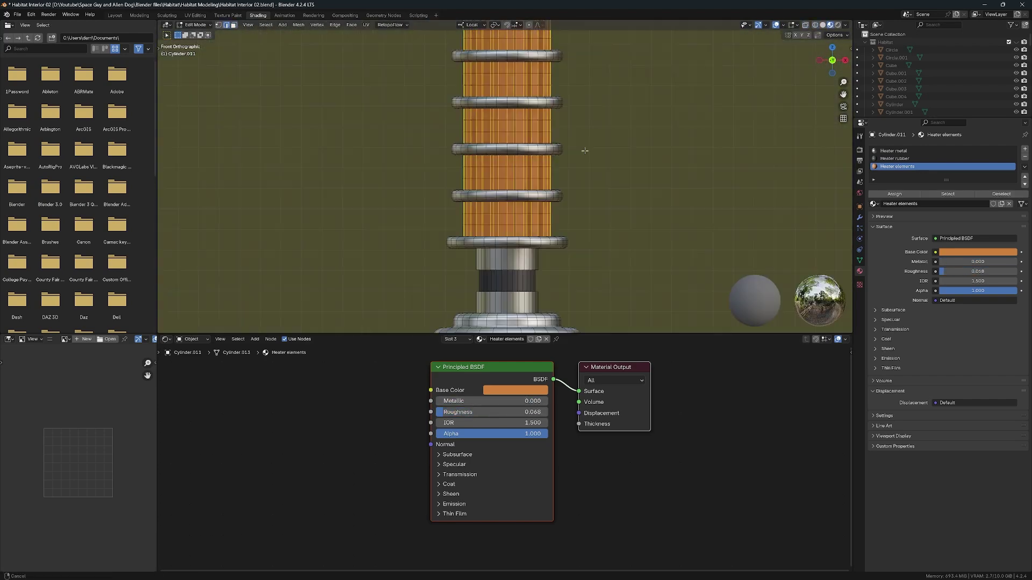
pyautogui.moveTo(603, 164); pyautogui.dragTo(675, 213, button='middle')
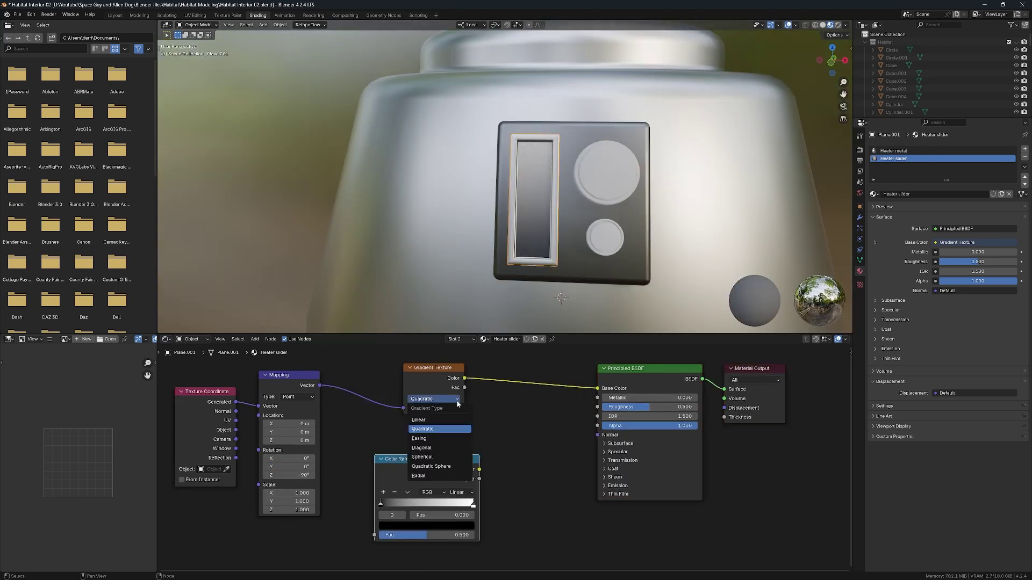
# - Replace the gradient's Color Ramp with a Mix node whose second colour is red
pyautogui.press('Delete')
pyautogui.hotkey('shift', 'a')
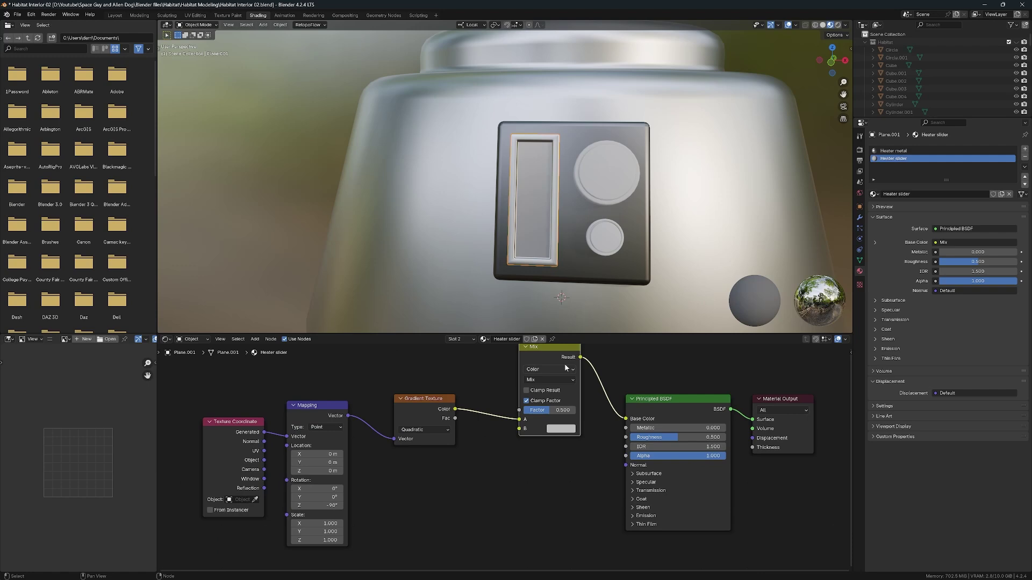
pyautogui.click(549, 471)
pyautogui.click(575, 410)
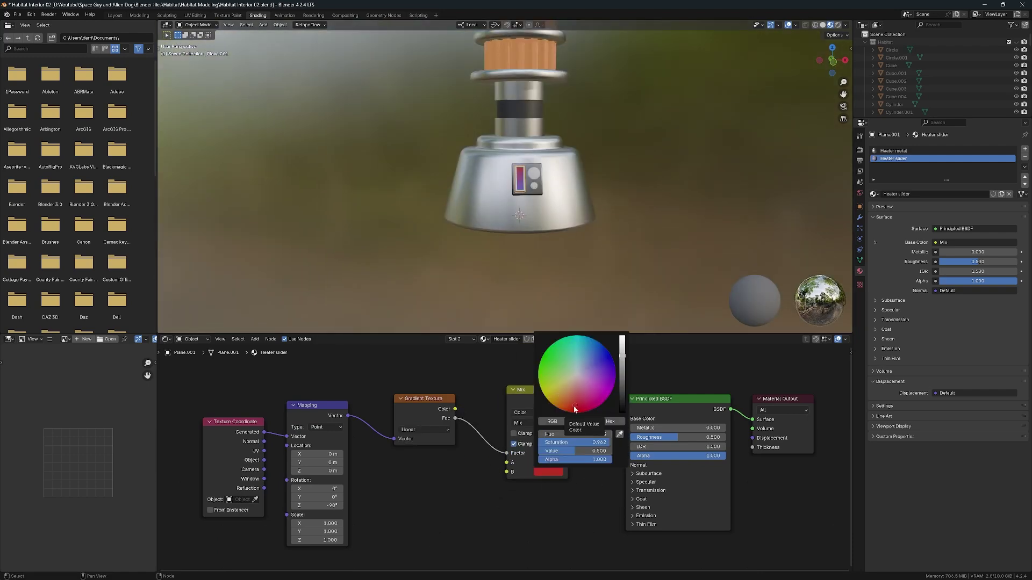
pyautogui.scroll(3, 514, 435)
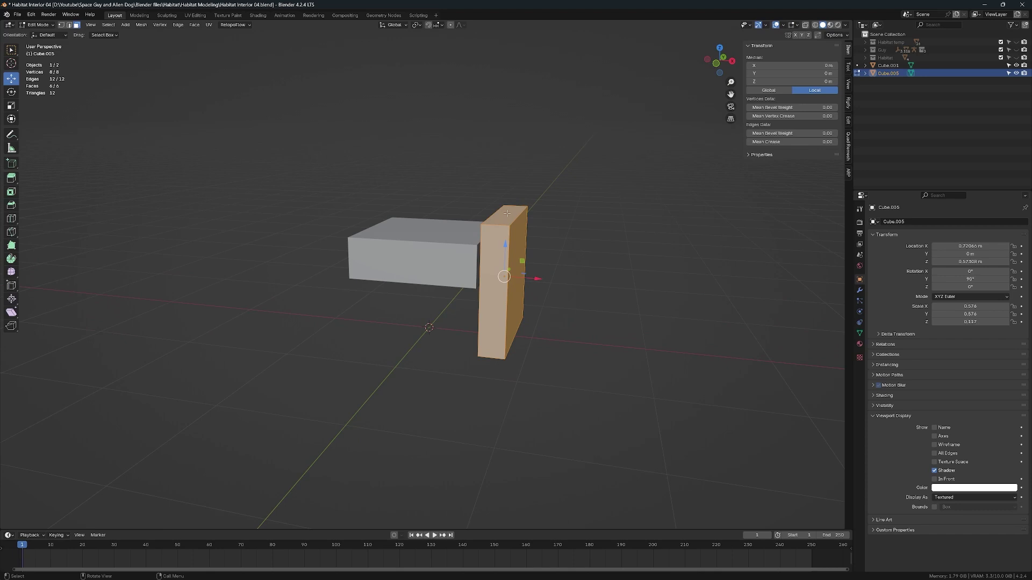
# - Pose Guy_rig seated in the recliner by moving its root control
pyautogui.click(860, 290)
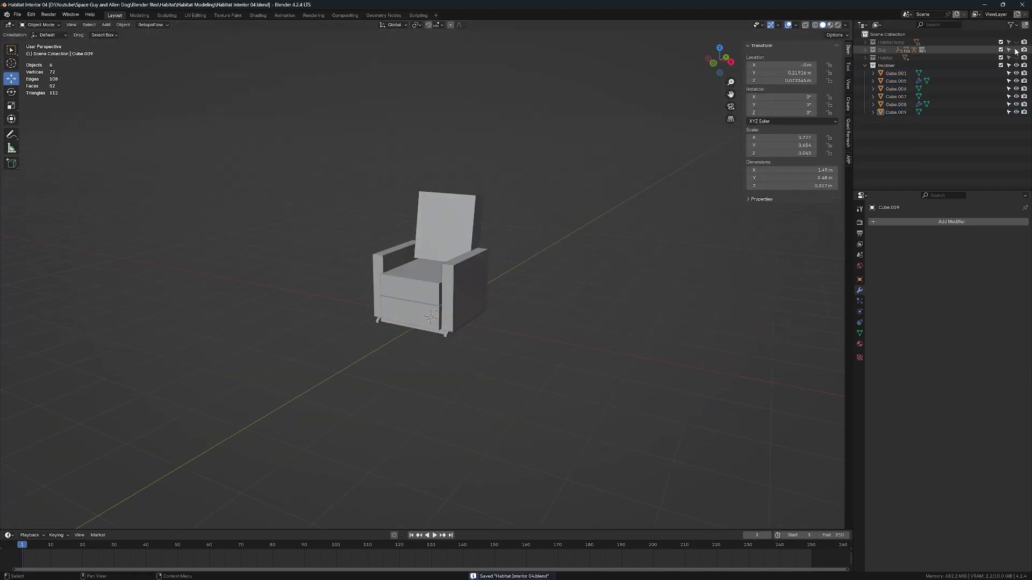
pyautogui.click(575, 298)
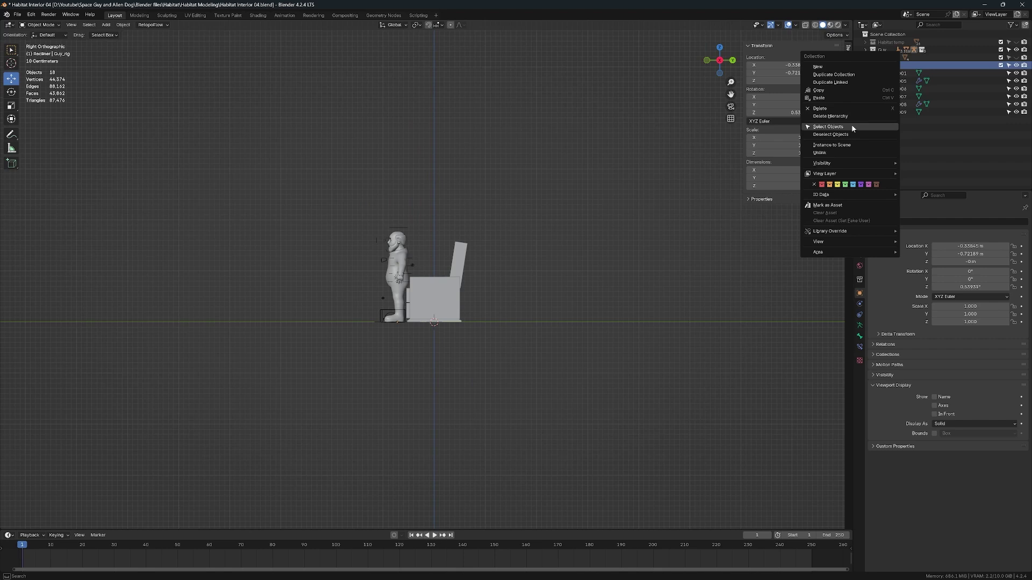
pyautogui.click(852, 127)
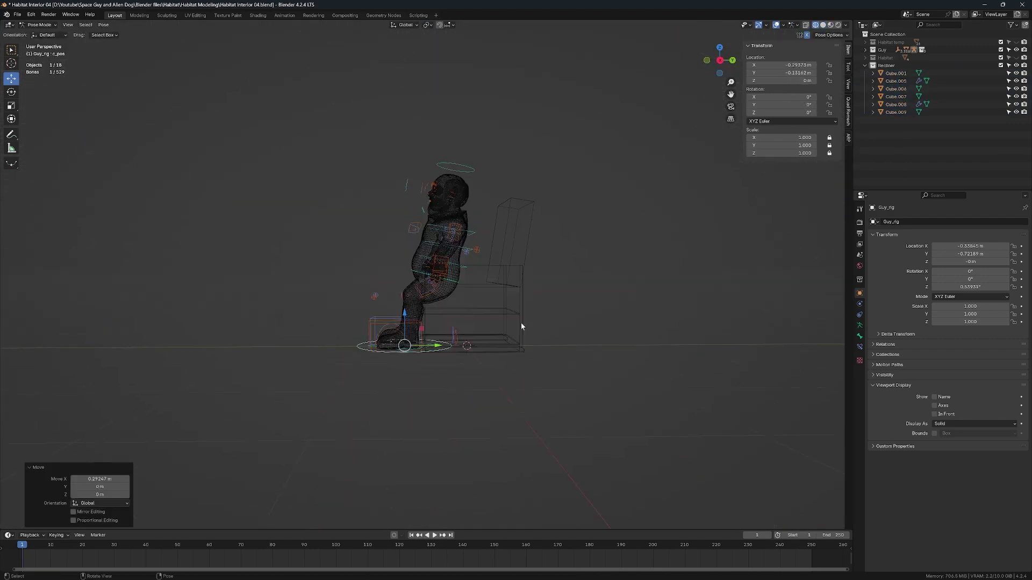
pyautogui.click(420, 404)
pyautogui.press('g')
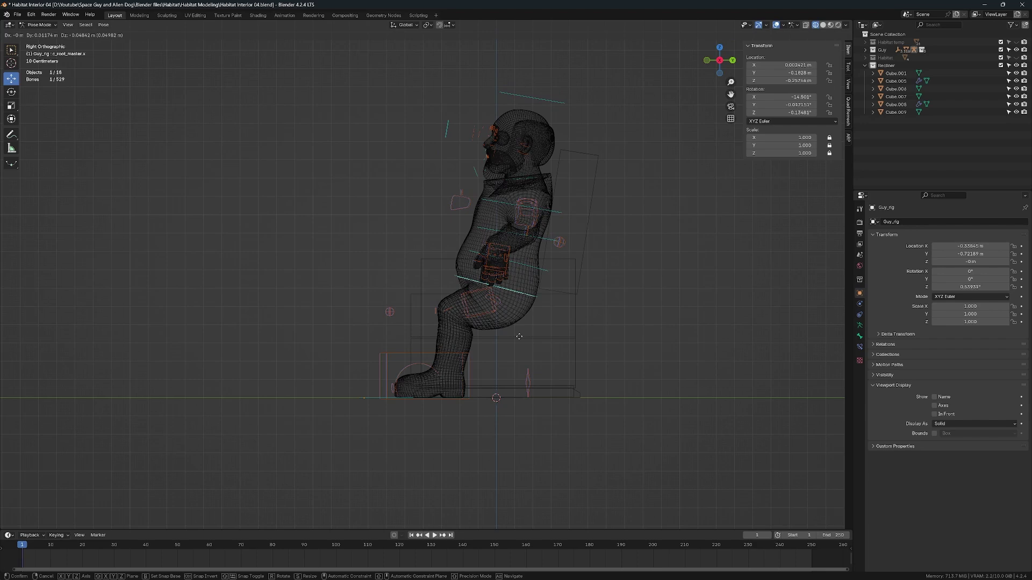
pyautogui.click(499, 144)
pyautogui.press('KP_7')
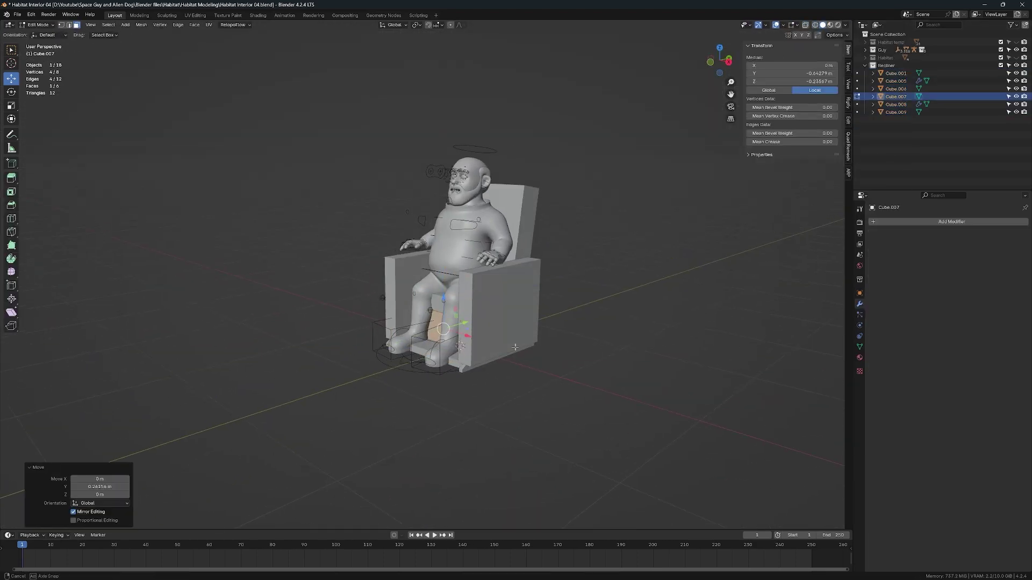
pyautogui.press('Tab')
# - Clear the selection and leave mesh editing on the chair
pyautogui.moveTo(515, 348)
pyautogui.mouseDown(button='middle')
pyautogui.moveTo(461, 373)
pyautogui.moveTo(527, 317)
pyautogui.mouseUp(button='middle')
pyautogui.click(462, 374)
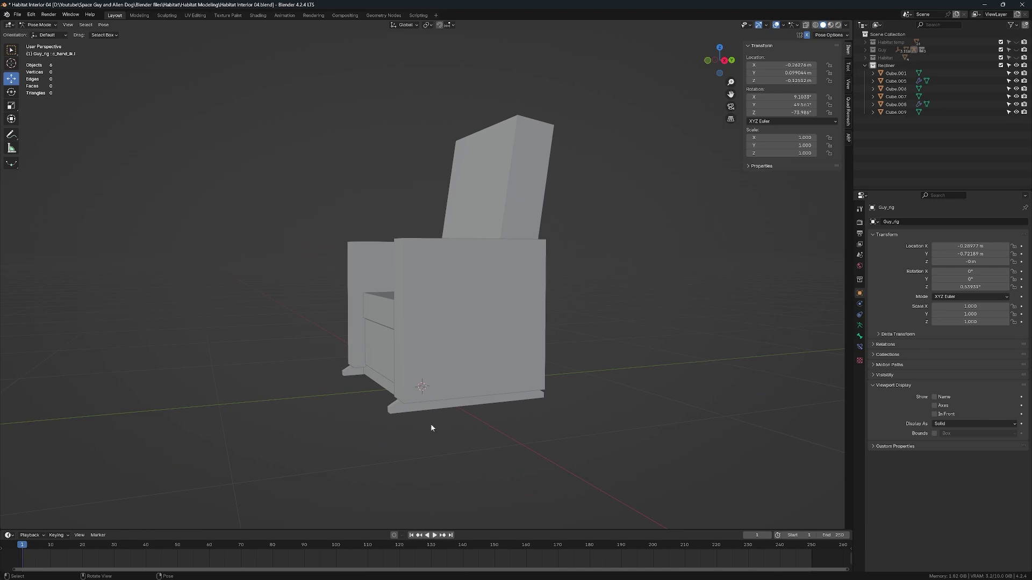
pyautogui.press('Tab')
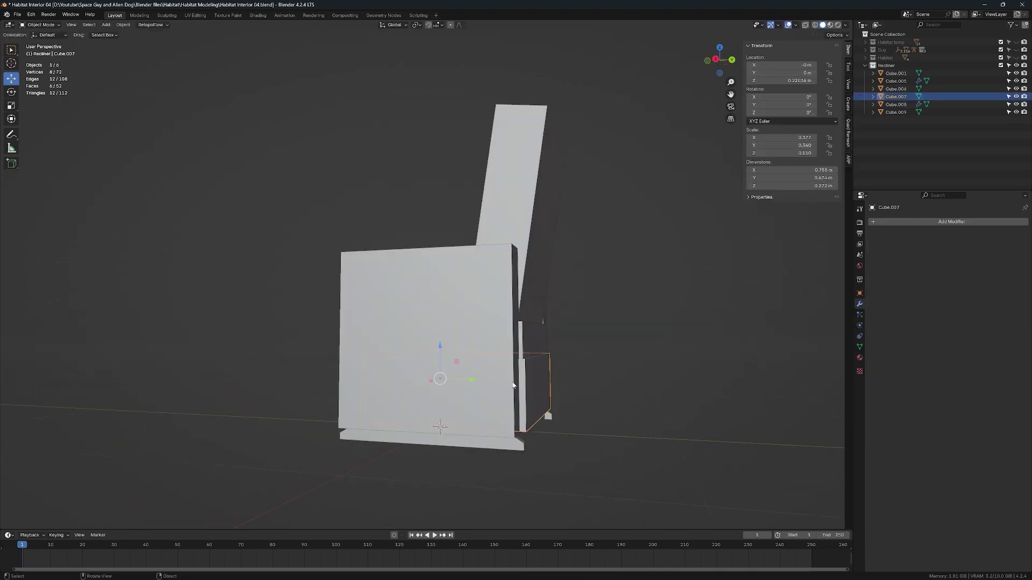
pyautogui.moveTo(566, 396)
pyautogui.mouseDown(button='middle')
pyautogui.moveTo(533, 376)
pyautogui.moveTo(566, 410)
pyautogui.mouseUp(button='middle')
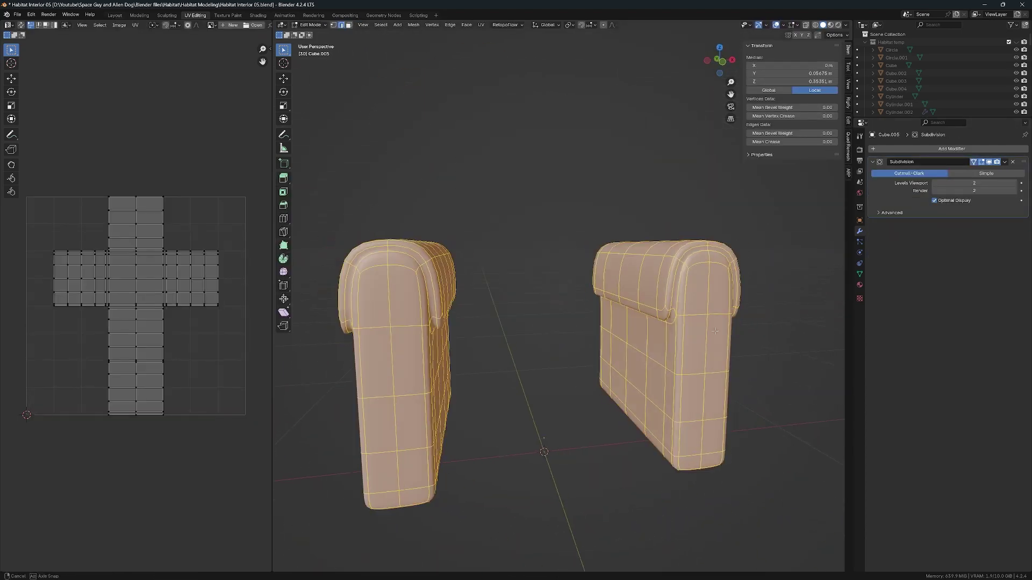
# - Unwrap both armrest pieces along their seams
pyautogui.moveTo(539, 438)
pyautogui.mouseDown(button='middle')
pyautogui.moveTo(538, 372)
pyautogui.moveTo(690, 187)
pyautogui.moveTo(477, 275)
pyautogui.moveTo(744, 318)
pyautogui.mouseUp(button='middle')
pyautogui.hotkey('alt', 'a')
pyautogui.press('a')
pyautogui.press('u')
pyautogui.click(708, 316)
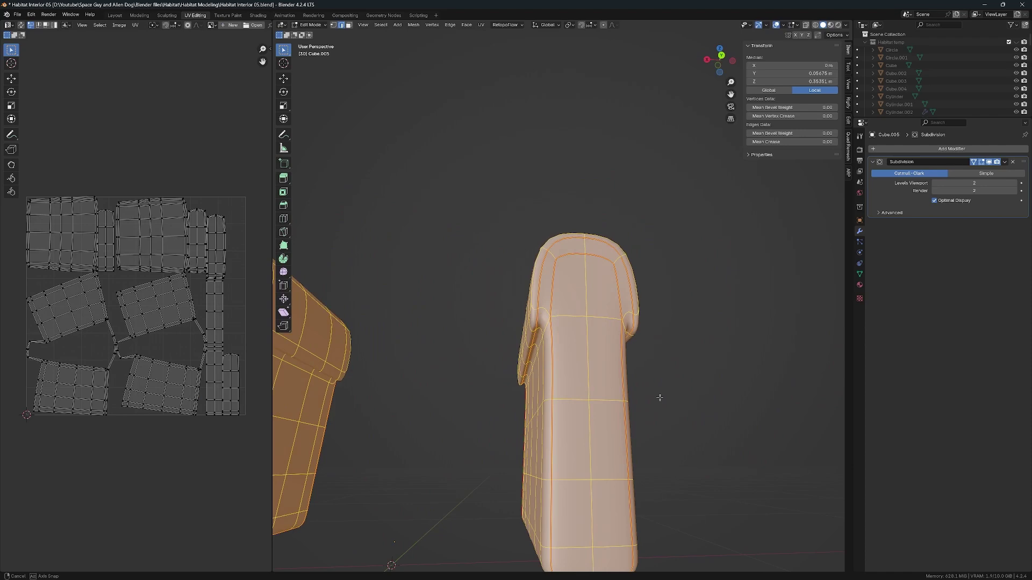
pyautogui.hotkey('alt', 'a')
pyautogui.moveTo(661, 396); pyautogui.dragTo(616, 407, button='middle')
pyautogui.press('a')
pyautogui.press('u')
pyautogui.click(616, 406)
pyautogui.hotkey('alt', 'a')
pyautogui.moveTo(534, 403); pyautogui.dragTo(537, 405, button='middle')
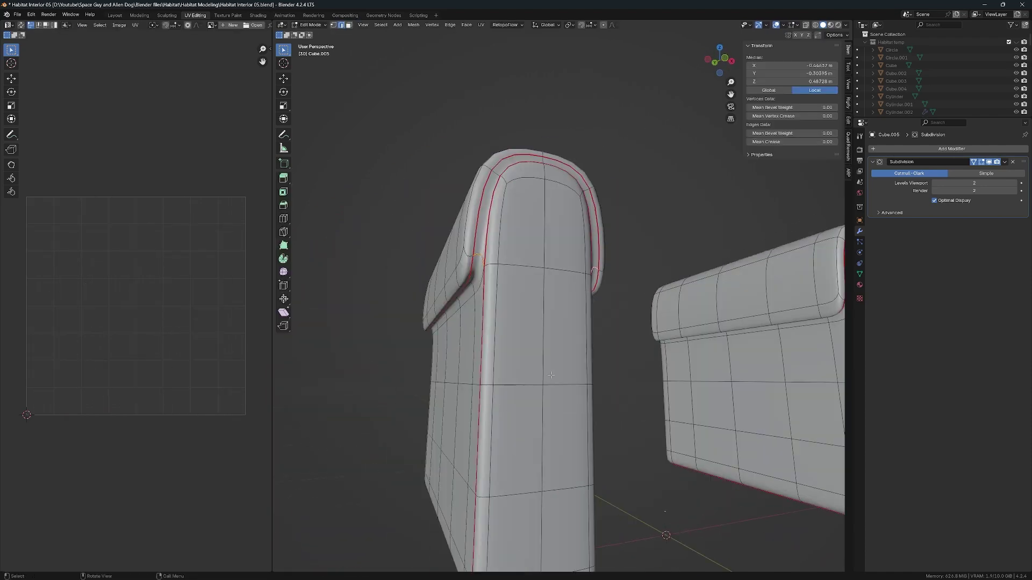
# - Unwrap the seat's edge piece and rescale its UV islands
pyautogui.press('a')
pyautogui.press('u')
pyautogui.click(538, 405)
pyautogui.press('Tab')
pyautogui.click(394, 442)
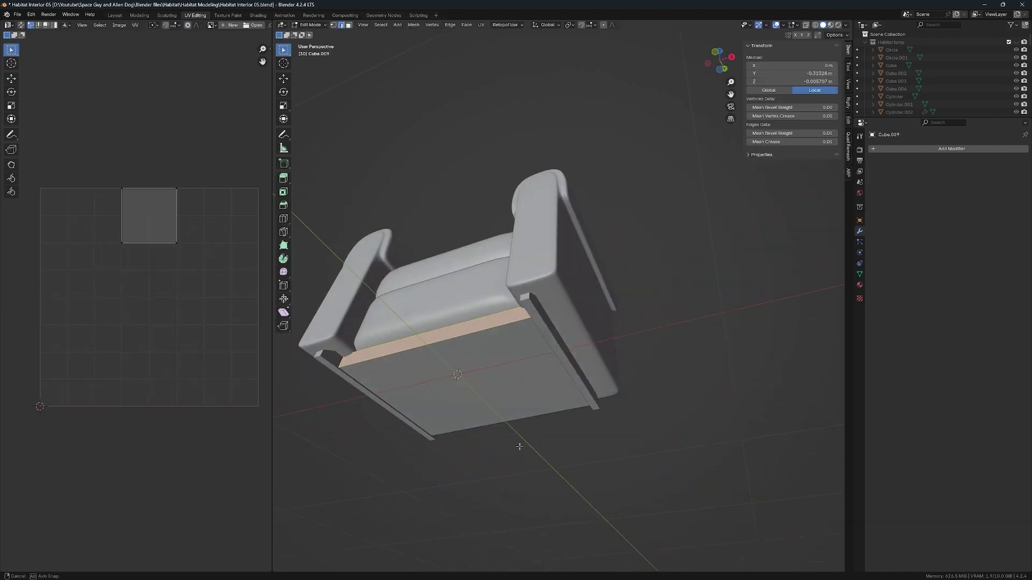
pyautogui.moveTo(394, 443); pyautogui.dragTo(570, 388, button='middle')
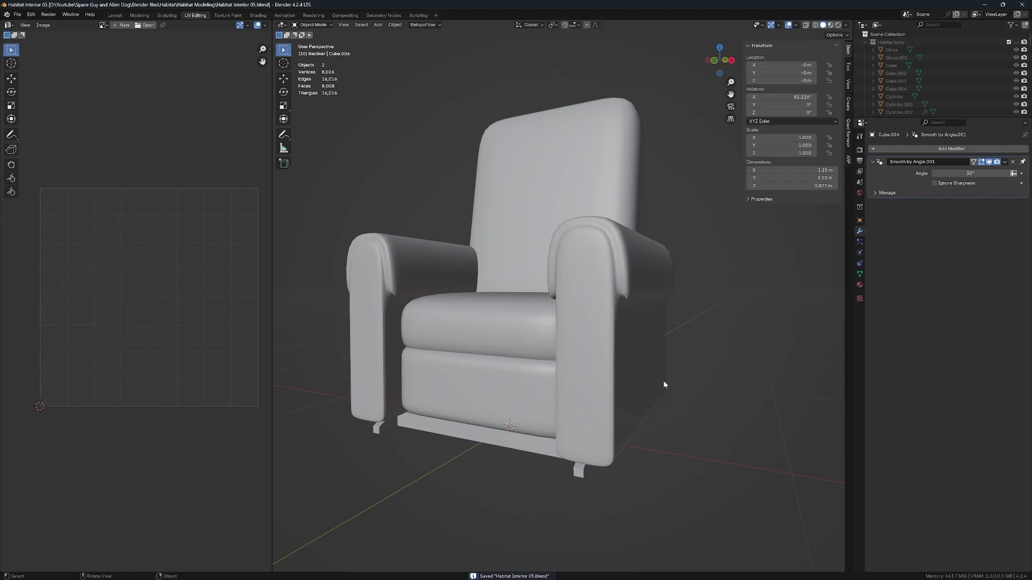
pyautogui.click(160, 173)
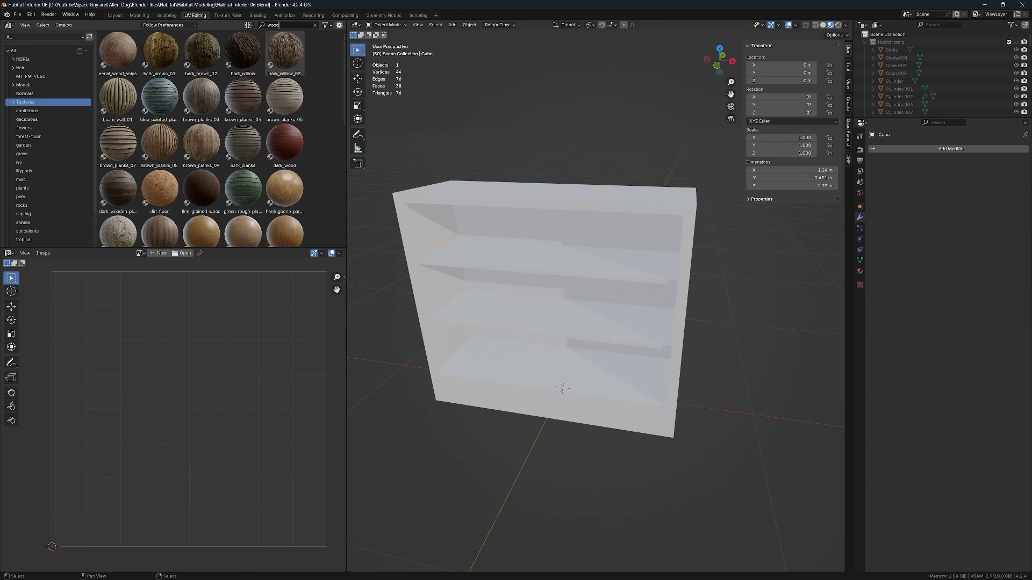
# - Drag a wood material from the Asset Browser onto the bookshelf
pyautogui.moveTo(258, 276); pyautogui.dragTo(460, 242)
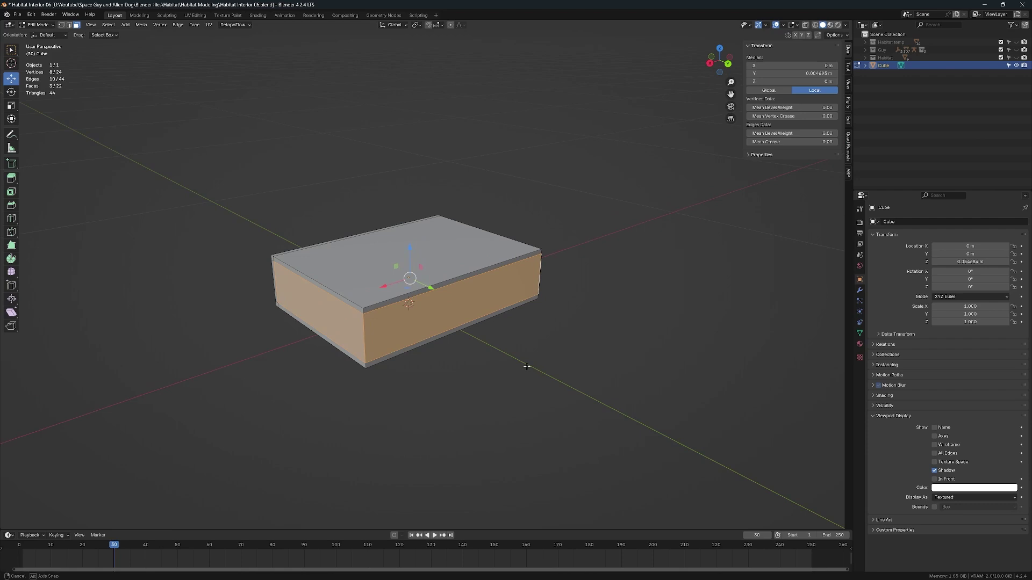
# - Select the box's side faces using the see-through view
pyautogui.click(571, 360)
pyautogui.moveTo(570, 361); pyautogui.dragTo(394, 340, button='middle')
pyautogui.moveTo(418, 280); pyautogui.dragTo(528, 422, button='middle')
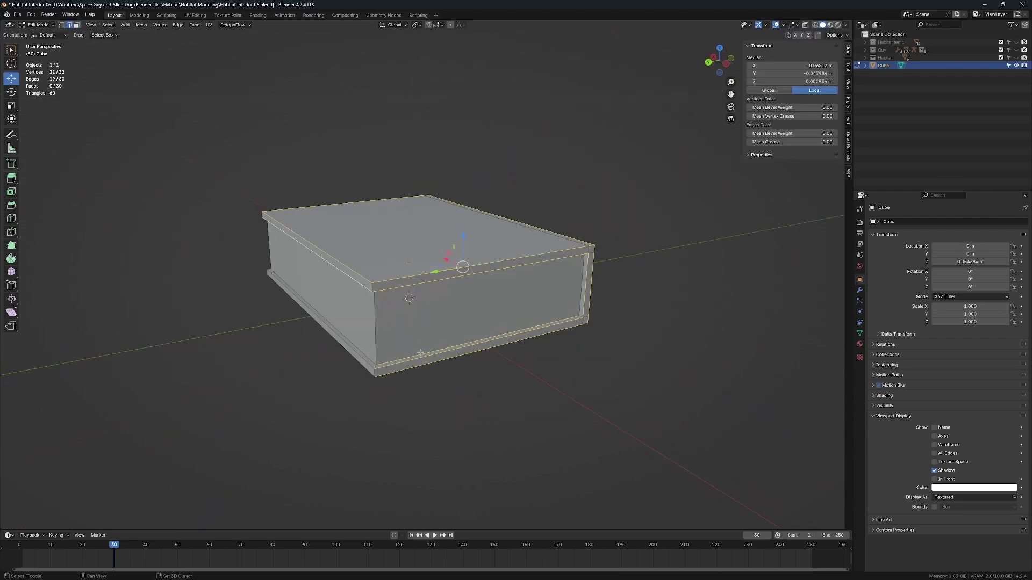
pyautogui.hotkey('alt', 'z')
pyautogui.press('Tab')
pyautogui.hotkey('alt', 'z')
# - Shade the book with Auto Smooth and show the page image behind its UVs
pyautogui.moveTo(580, 376); pyautogui.dragTo(537, 322, button='middle')
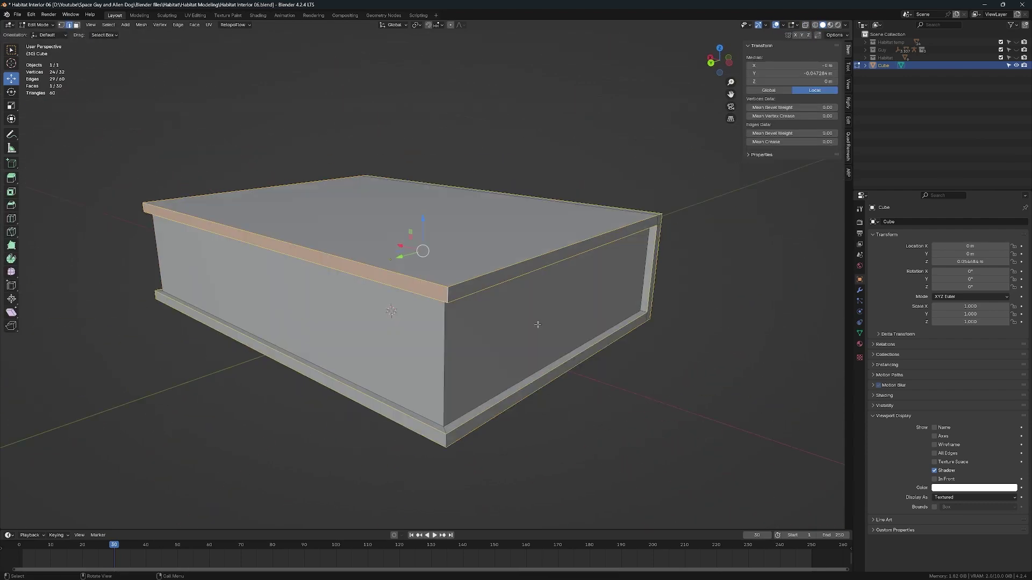
pyautogui.rightClick(516, 339)
pyautogui.click(480, 345)
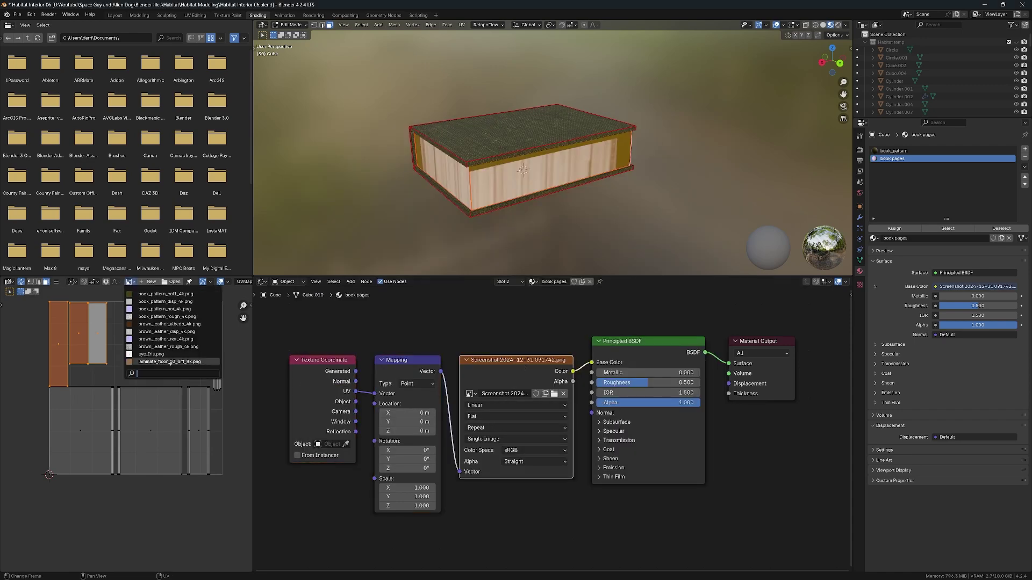
pyautogui.click(170, 361)
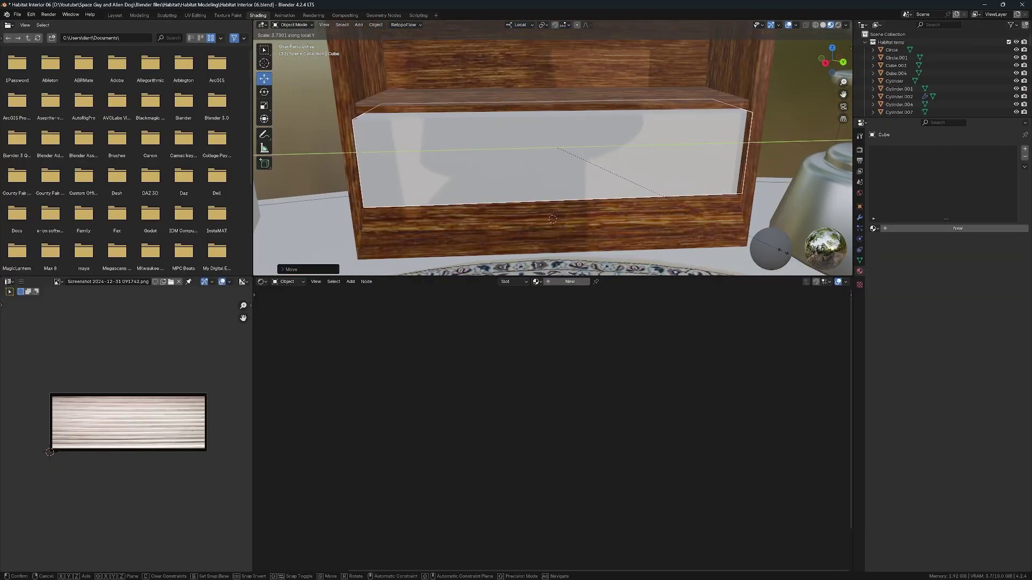
# - Save, then map the book spines image onto the Books material and scale its UVs
pyautogui.hotkey('ctrl', 's')
pyautogui.press('n')
pyautogui.press('Tab')
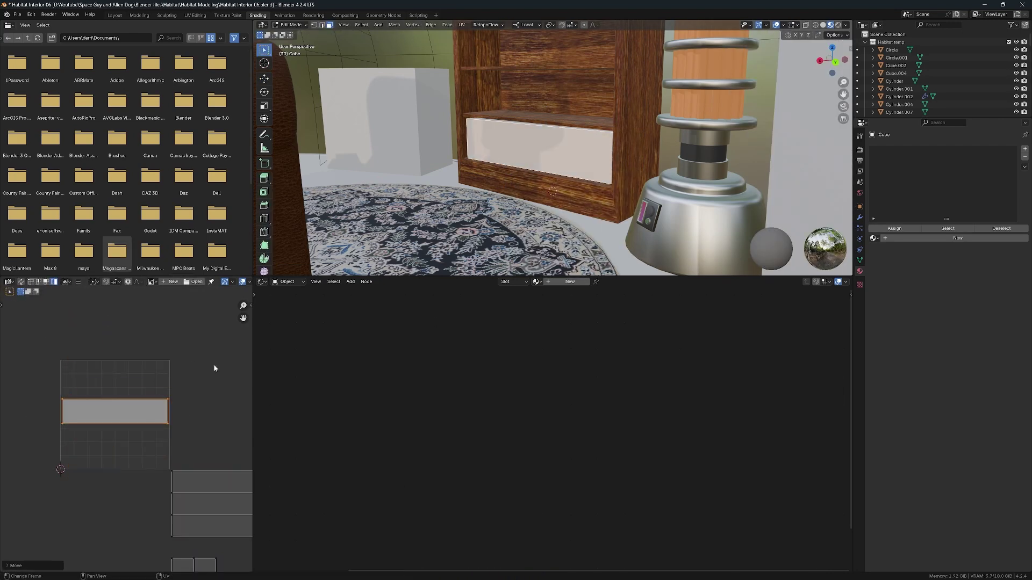
pyautogui.hotkey('ctrl', 't')
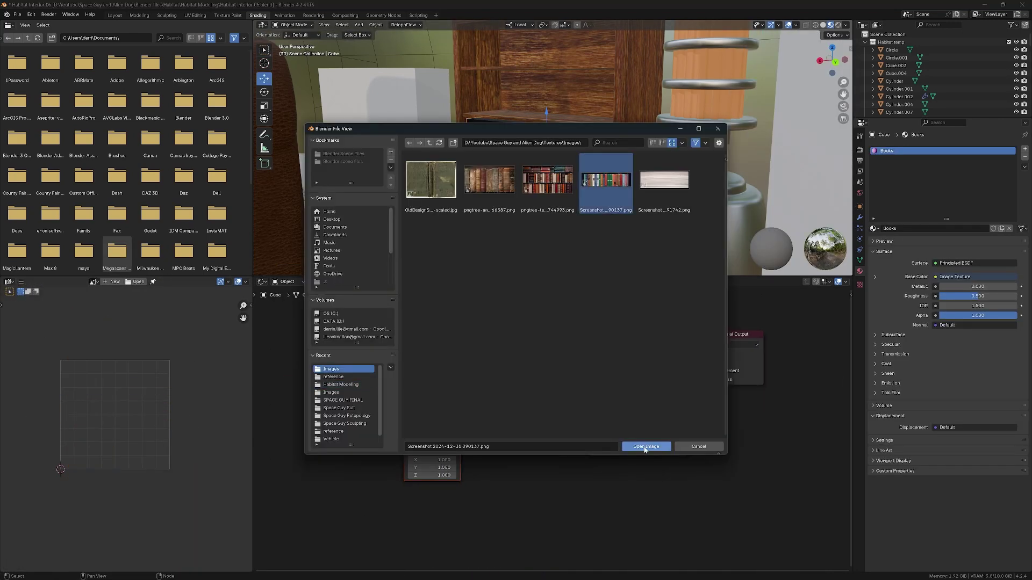
pyautogui.click(645, 446)
pyautogui.hotkey('ctrl', 'space')
pyautogui.press('s')
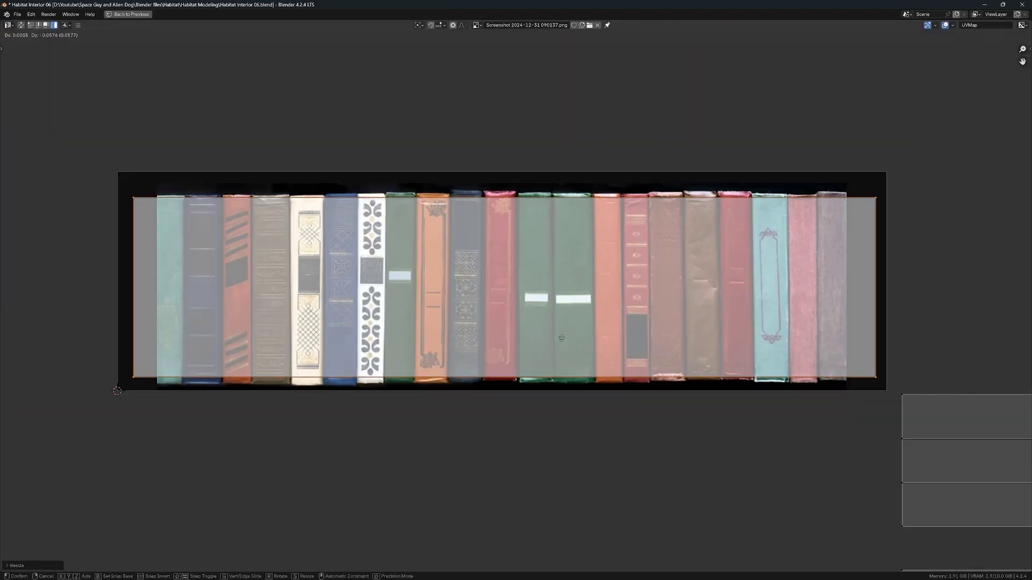
pyautogui.hotkey('ctrl', 'space')
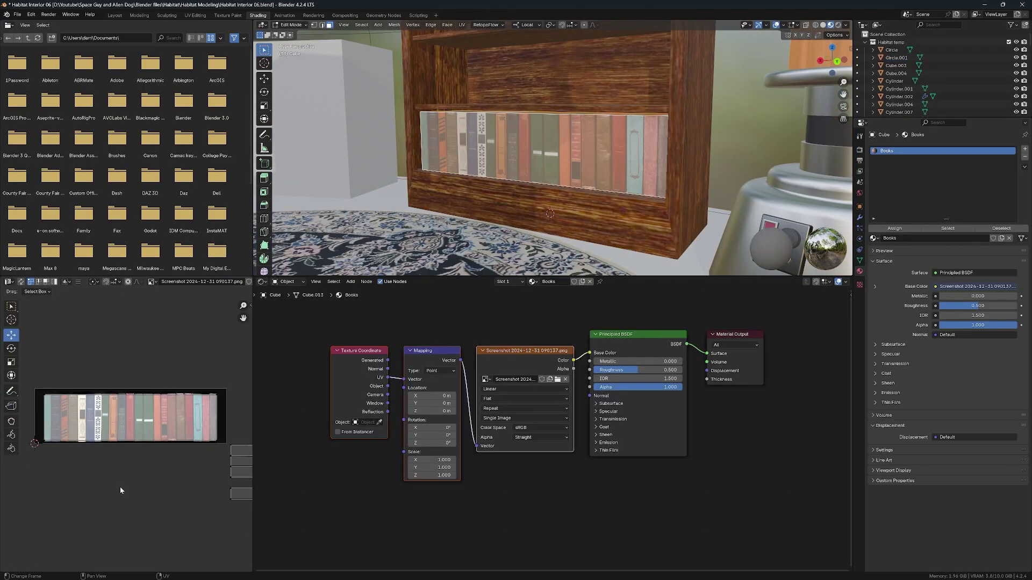
pyautogui.press('Tab')
pyautogui.scroll(-5, 533, 173)
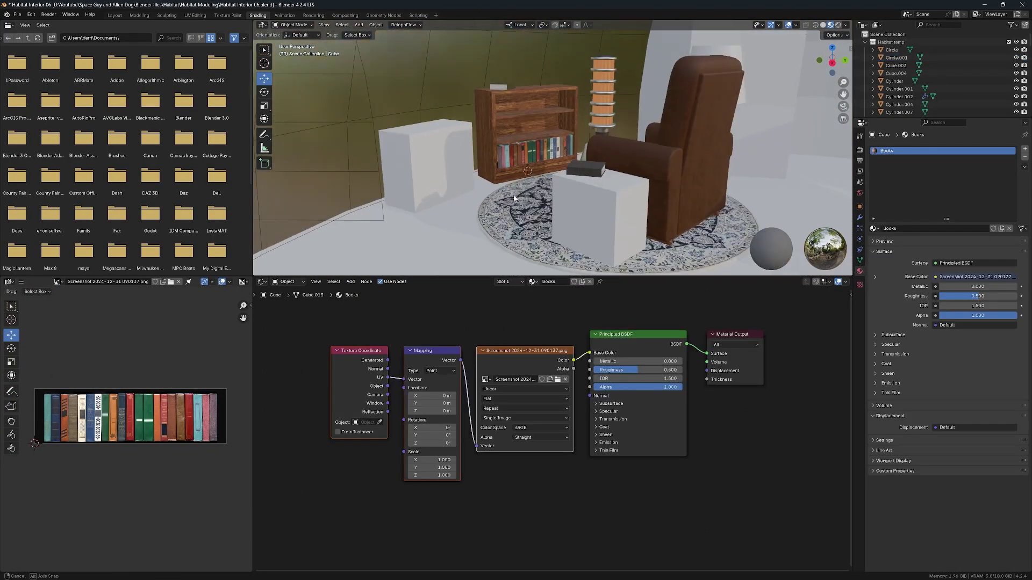
pyautogui.scroll(6, 548, 178)
# - Raise the books vertically along Z onto the upper shelf
pyautogui.press('Tab')
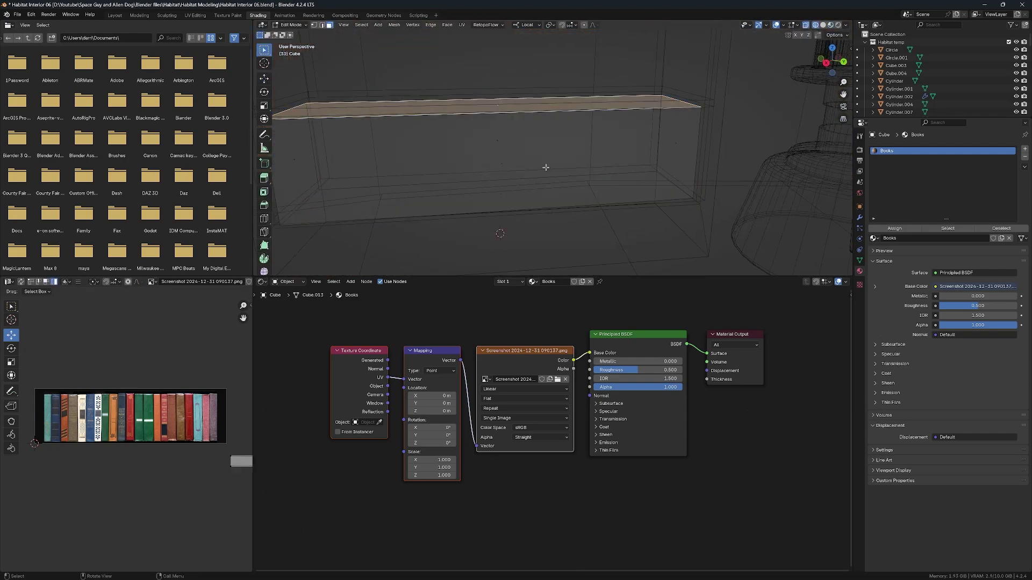
pyautogui.press('g')
pyautogui.press('z')
pyautogui.press('z')
pyautogui.click(500, 67)
pyautogui.press('Tab')
pyautogui.scroll(-6, 533, 162)
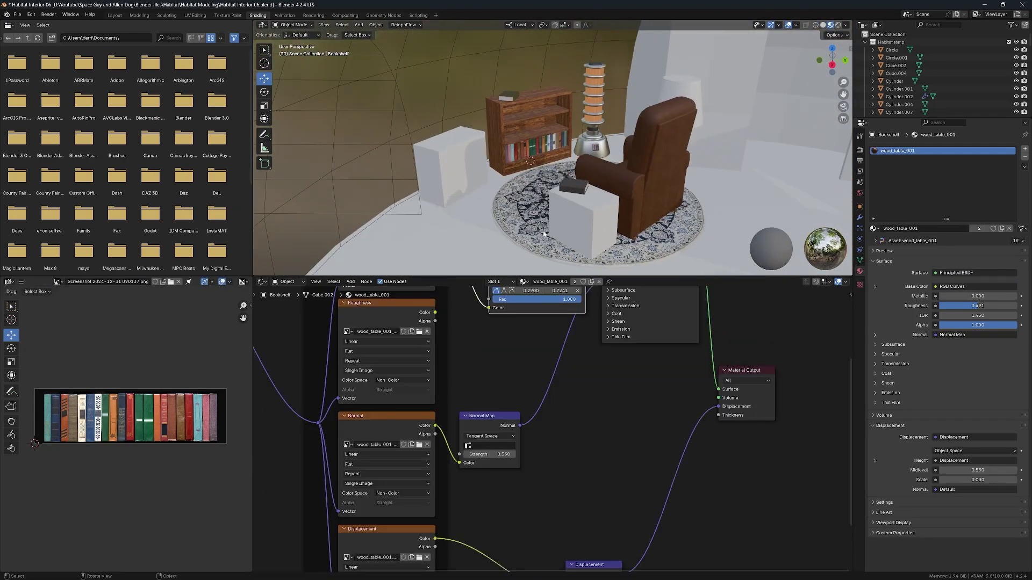
# - Duplicate the books with a single-user material using the hardcover book photo
pyautogui.hotkey('shift', 'd')
pyautogui.rightClick(576, 162)
pyautogui.scroll(5, 588, 186)
pyautogui.scroll(-2, 599, 204)
pyautogui.click(571, 281)
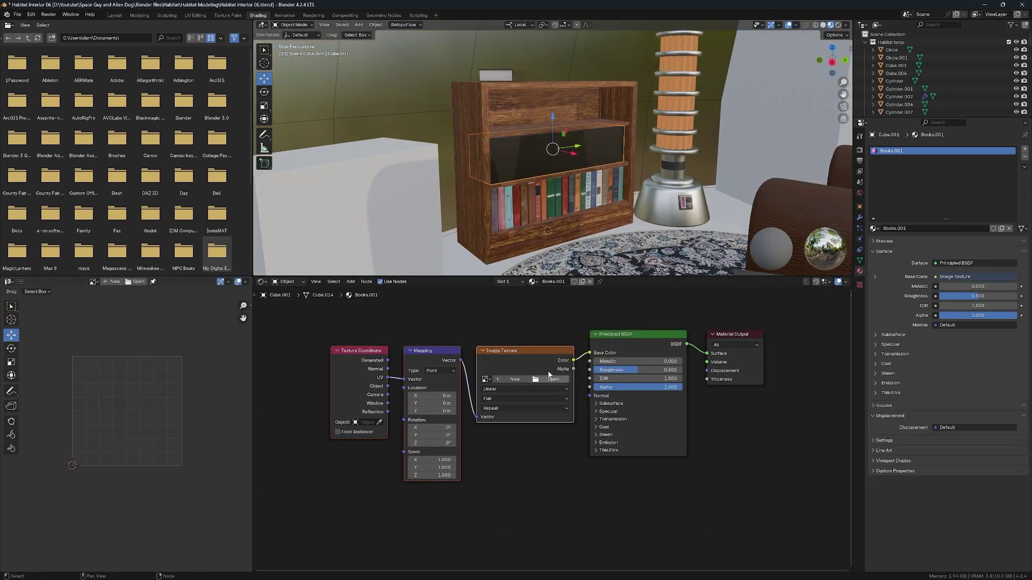
pyautogui.click(551, 378)
pyautogui.doubleClick(553, 177)
pyautogui.click(522, 380)
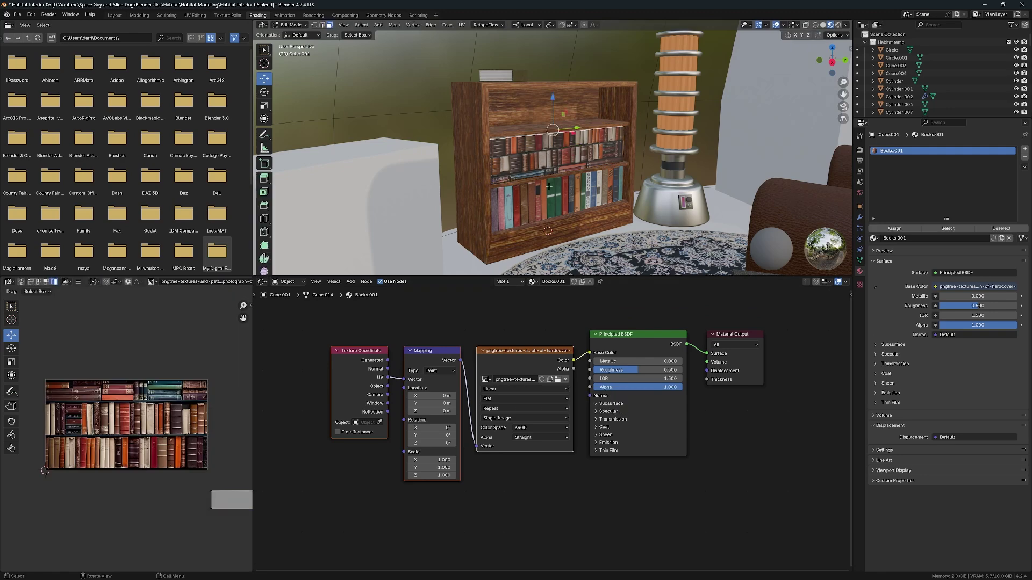
pyautogui.hotkey('ctrl', 'space')
pyautogui.hotkey('ctrl', 'space')
pyautogui.hotkey('ctrl', 'space')
pyautogui.scroll(-2, 629, 284)
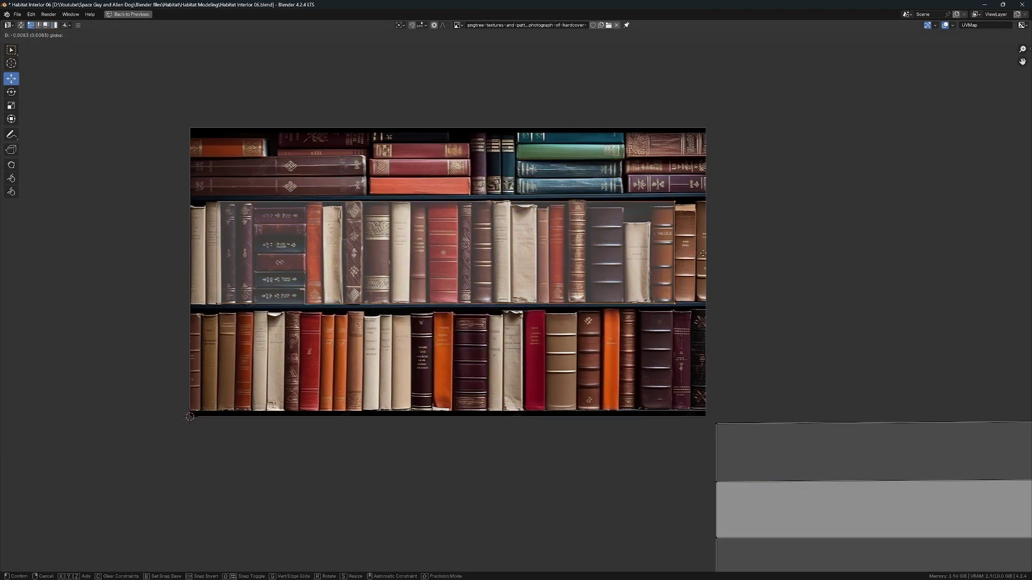
pyautogui.scroll(-2, 669, 299)
pyautogui.hotkey('ctrl', 'space')
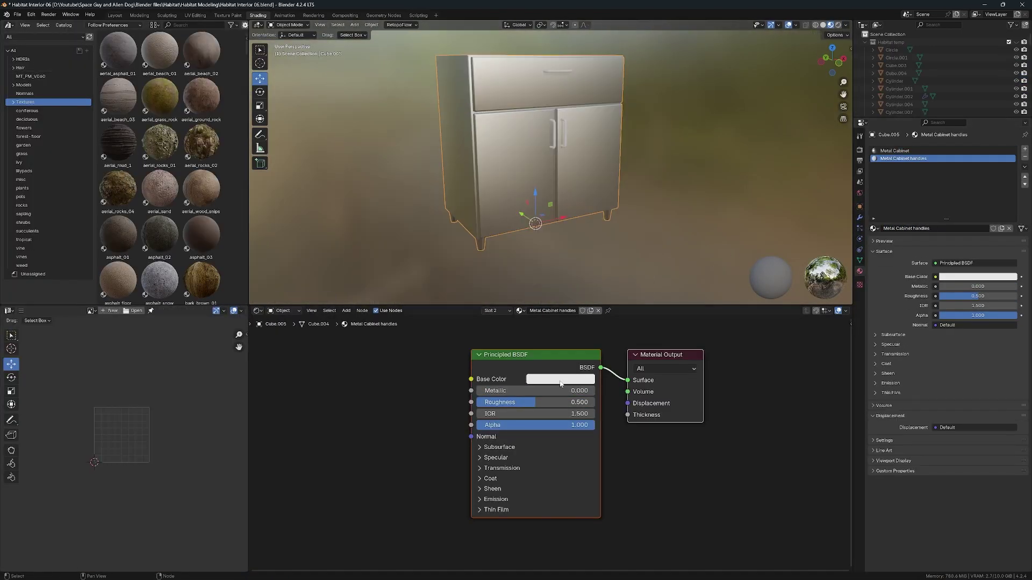
# - Save the habitat interior file with the metal cabinet in place
pyautogui.hotkey('ctrl', 's')
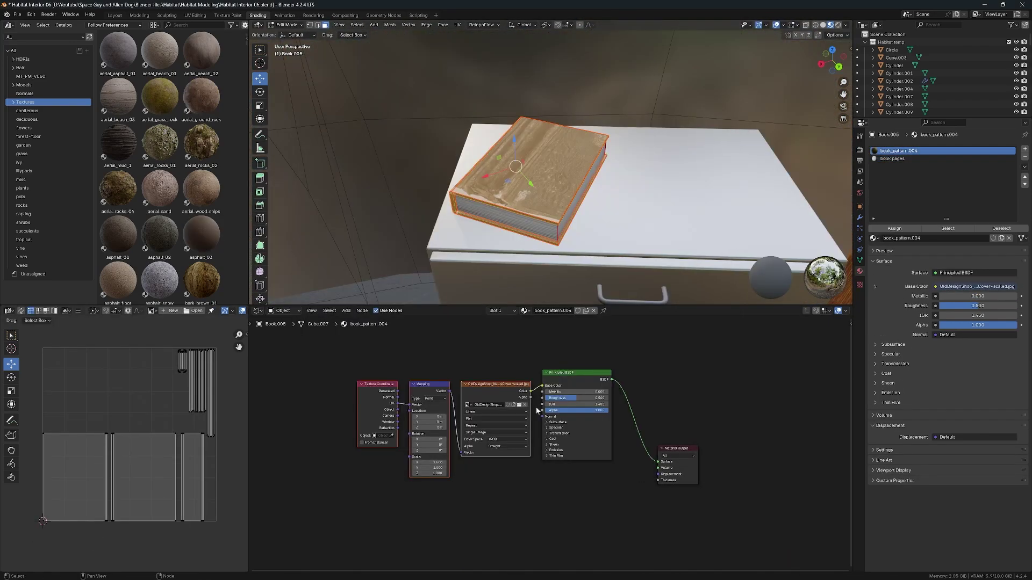
pyautogui.write('old')
# - Show the book cover texture full-window for UV editing and start adding a node
pyautogui.press('Return')
pyautogui.hotkey('ctrl', 'space')
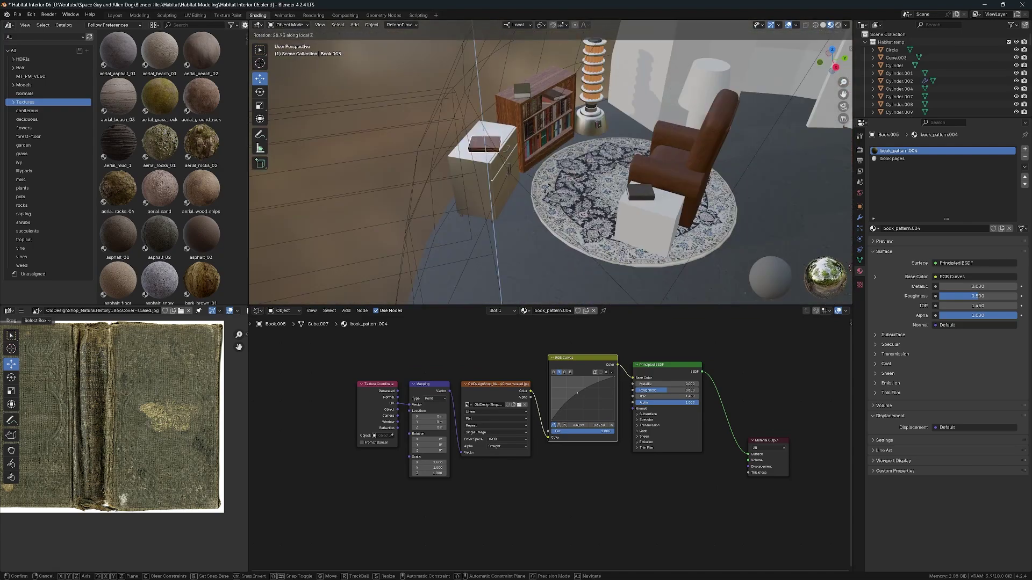
pyautogui.hotkey('shift', 'a')
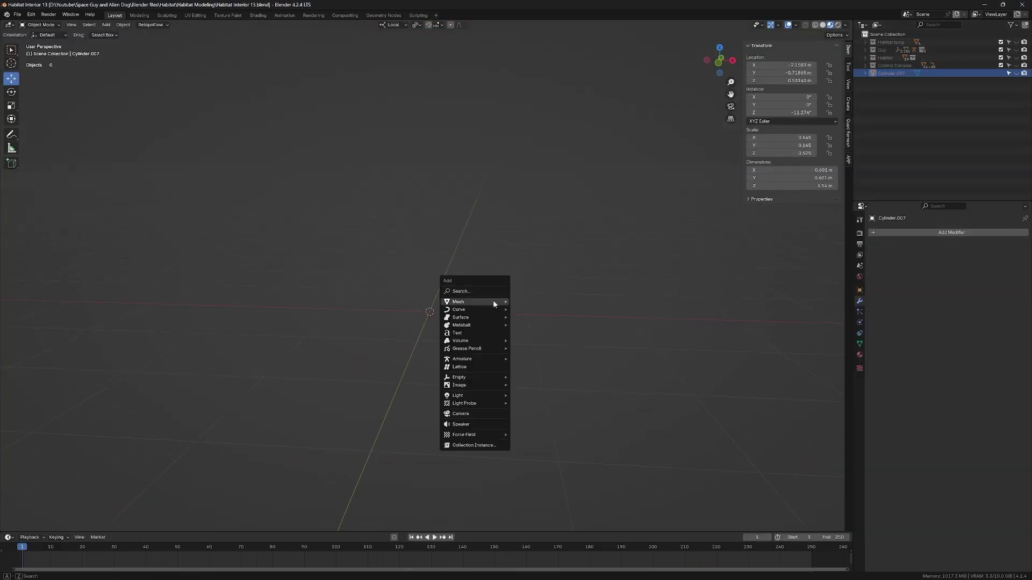
# - Model the lamp's flattened base disc with rounded, beveled rim edges
pyautogui.click(536, 300)
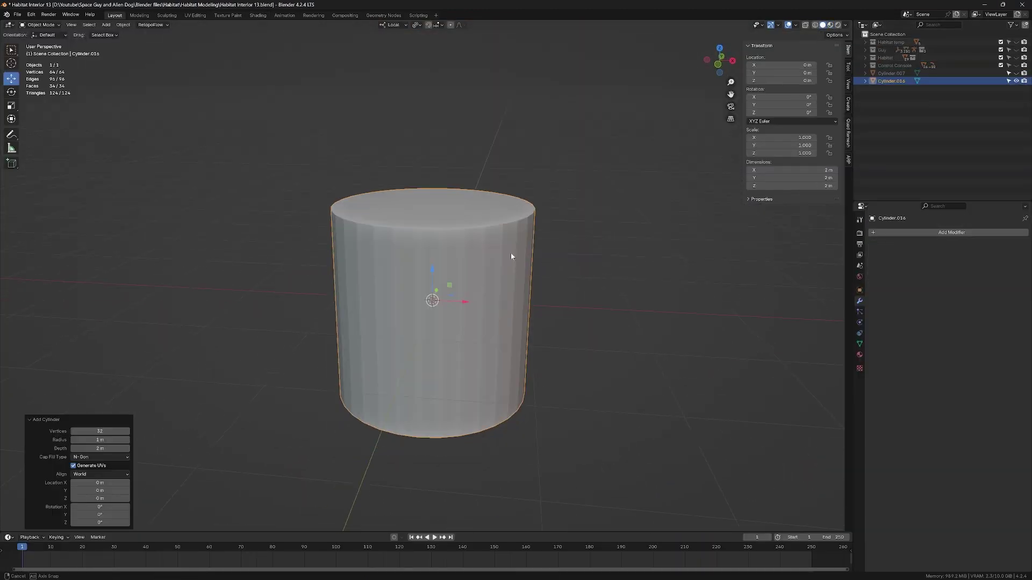
pyautogui.press('KP_1')
pyautogui.press('Tab')
pyautogui.press('KP_7')
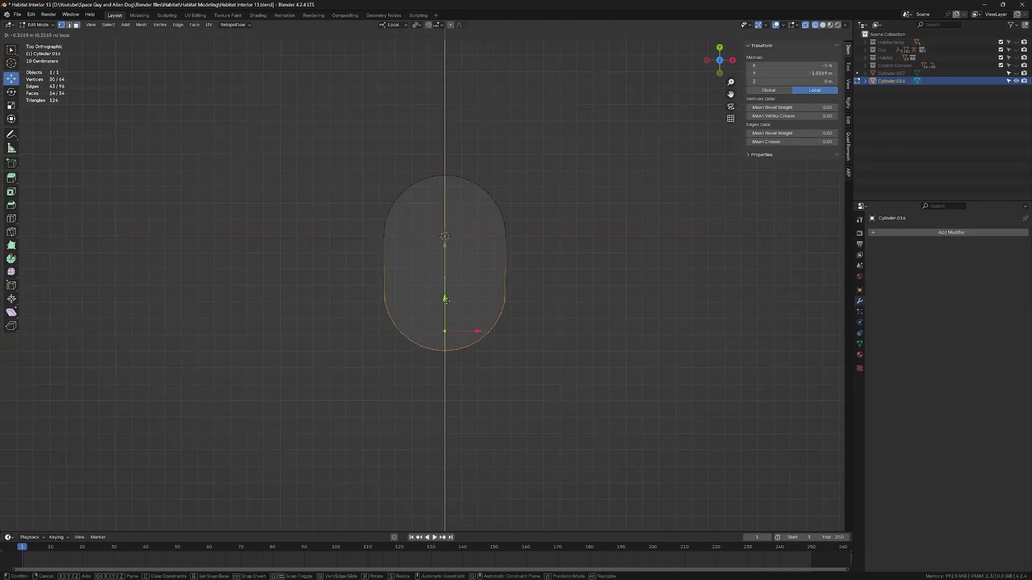
pyautogui.click(537, 305)
pyautogui.moveTo(536, 305); pyautogui.dragTo(492, 259, button='middle')
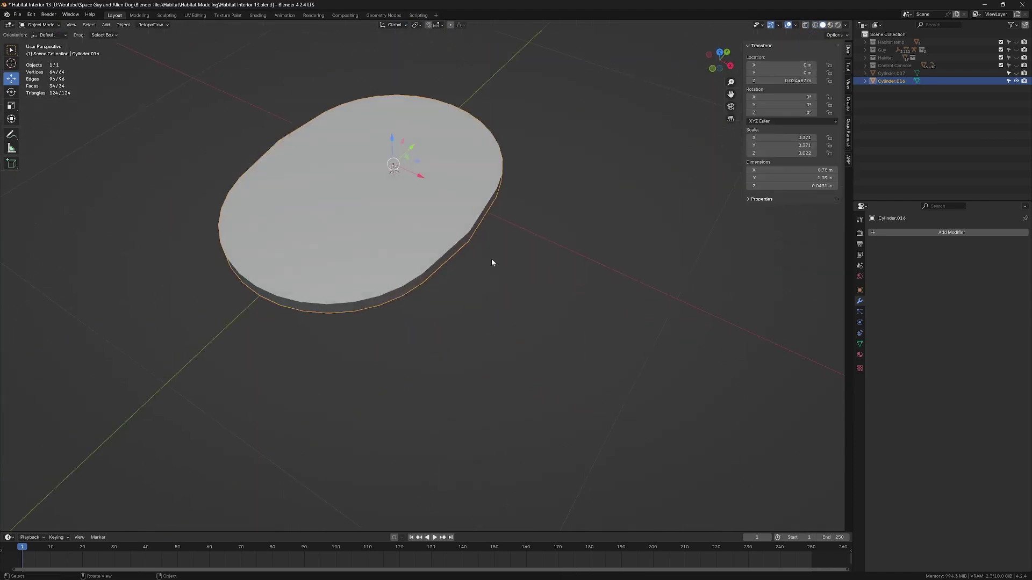
pyautogui.press('g')
pyautogui.press('z')
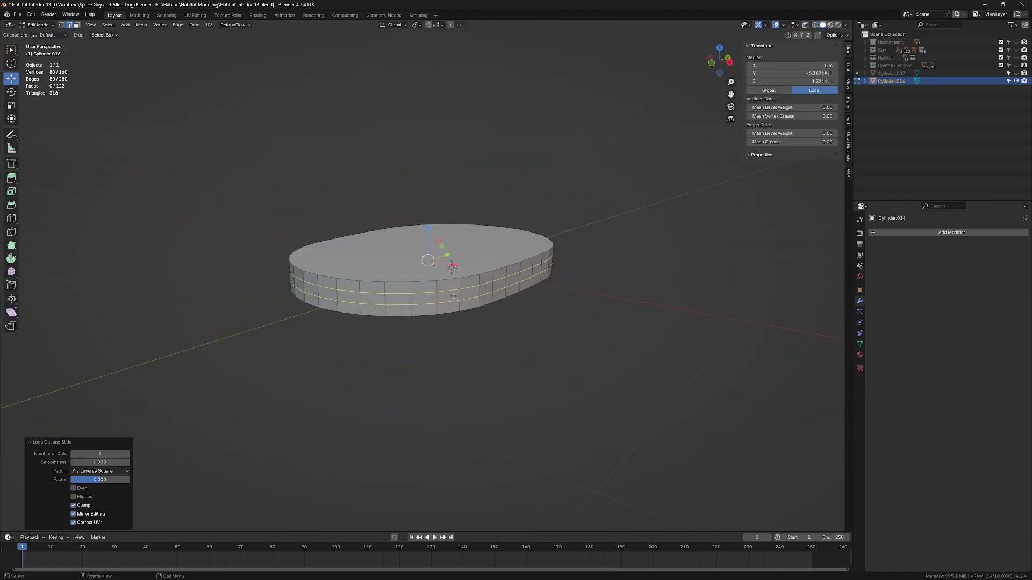
pyautogui.click(451, 344)
pyautogui.moveTo(450, 345)
pyautogui.mouseDown(button='middle')
pyautogui.moveTo(520, 337)
pyautogui.moveTo(499, 331)
pyautogui.mouseUp(button='middle')
pyautogui.press('Tab')
pyautogui.scroll(-3, 482, 321)
pyautogui.rightClick(482, 322)
pyautogui.click(492, 327)
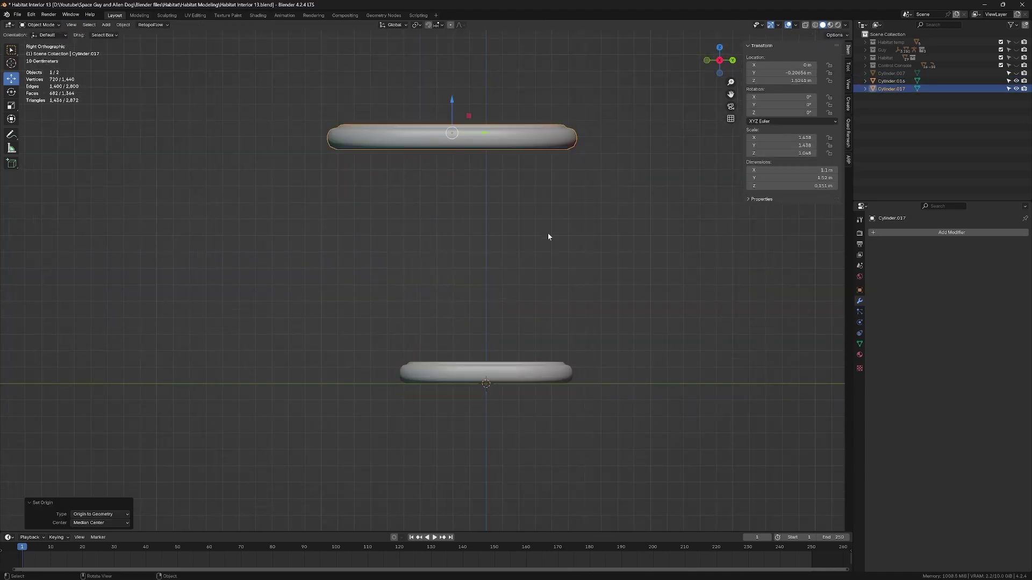
# - Shape a thin cylinder into the turned column with extruded, narrowed rings
pyautogui.hotkey('shift', 'a')
pyautogui.click(503, 332)
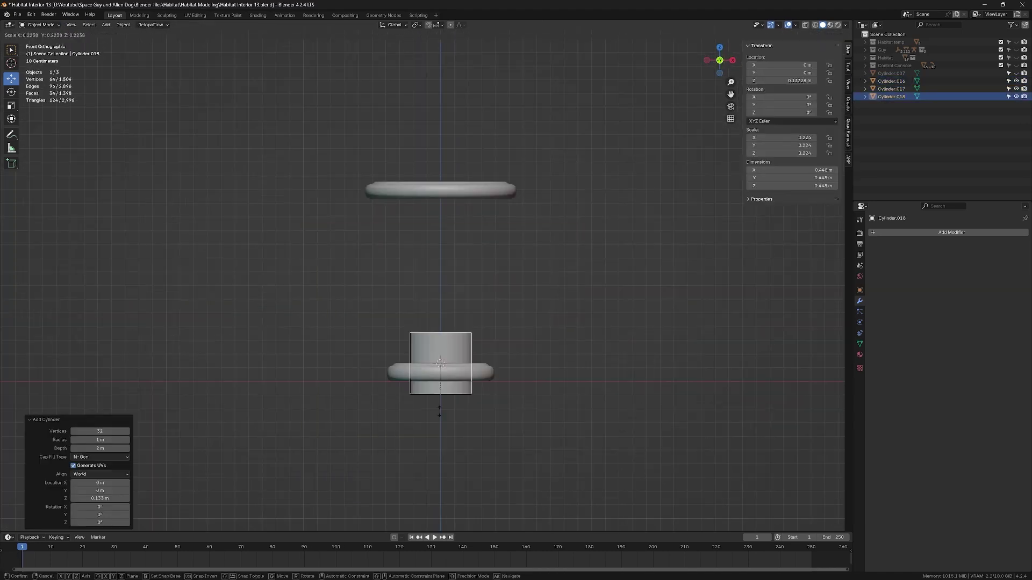
pyautogui.press('Tab')
pyautogui.scroll(5, 492, 364)
pyautogui.press('s')
pyautogui.click(491, 398)
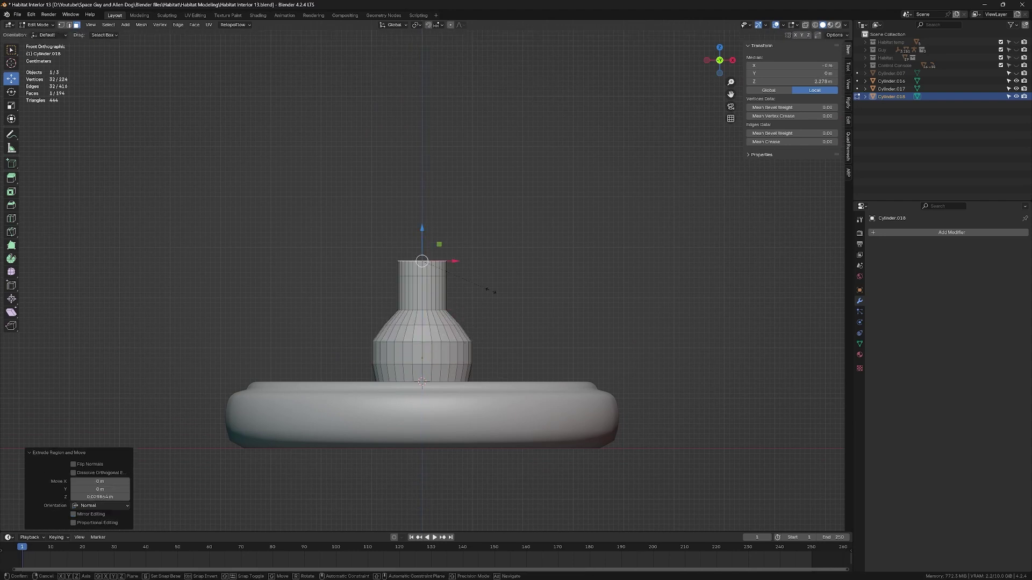
pyautogui.press('e')
pyautogui.click(521, 298)
pyautogui.press('s')
pyautogui.click(463, 321)
pyautogui.scroll(-3, 463, 320)
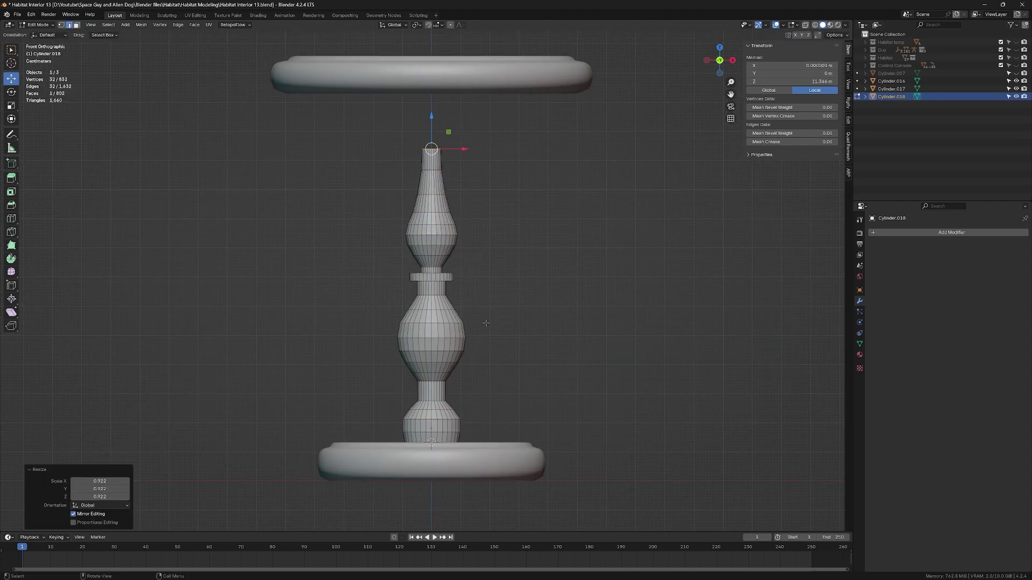
# - Apply Shade Auto Smooth to the turned column, keeping sharp edges
pyautogui.press('Tab')
pyautogui.moveTo(549, 342); pyautogui.dragTo(555, 378, button='middle')
pyautogui.scroll(4, 425, 369)
pyautogui.rightClick(435, 387)
pyautogui.click(447, 406)
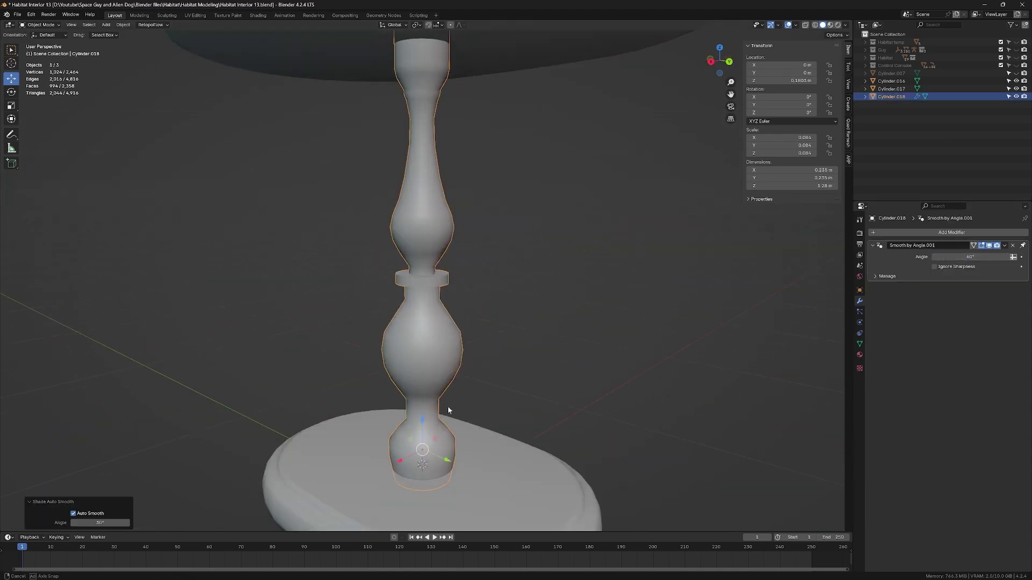
pyautogui.rightClick(442, 367)
pyautogui.click(442, 371)
# - Extrude and scale rings on the duplicated column to form the middle tray
pyautogui.moveTo(442, 372); pyautogui.dragTo(452, 363, button='middle')
pyautogui.scroll(-3, 451, 363)
pyautogui.press('KP_3')
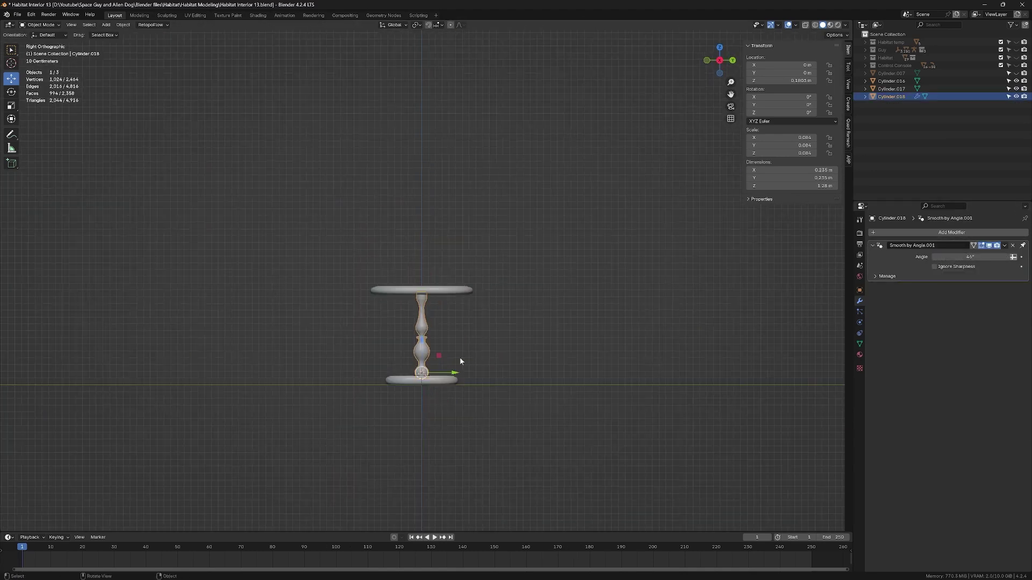
pyautogui.press('Tab')
pyautogui.scroll(4, 463, 249)
pyautogui.press('e')
pyautogui.keyDown('alt'); pyautogui.click(424, 258); pyautogui.keyUp('alt')
pyautogui.press('KP_1')
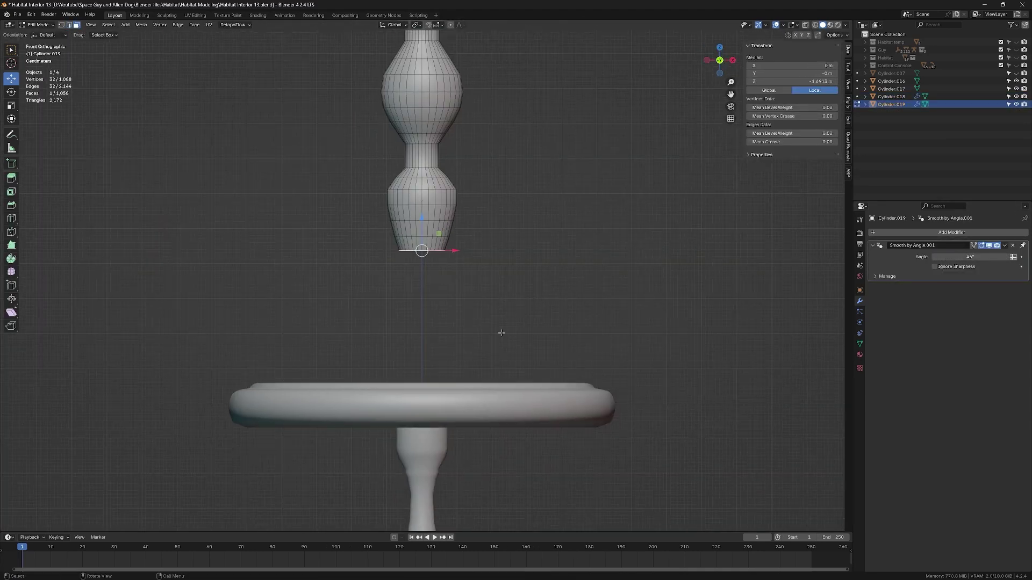
pyautogui.click(538, 416)
pyautogui.press('Tab')
pyautogui.scroll(-4, 525, 387)
pyautogui.moveTo(524, 386); pyautogui.dragTo(518, 352, button='middle')
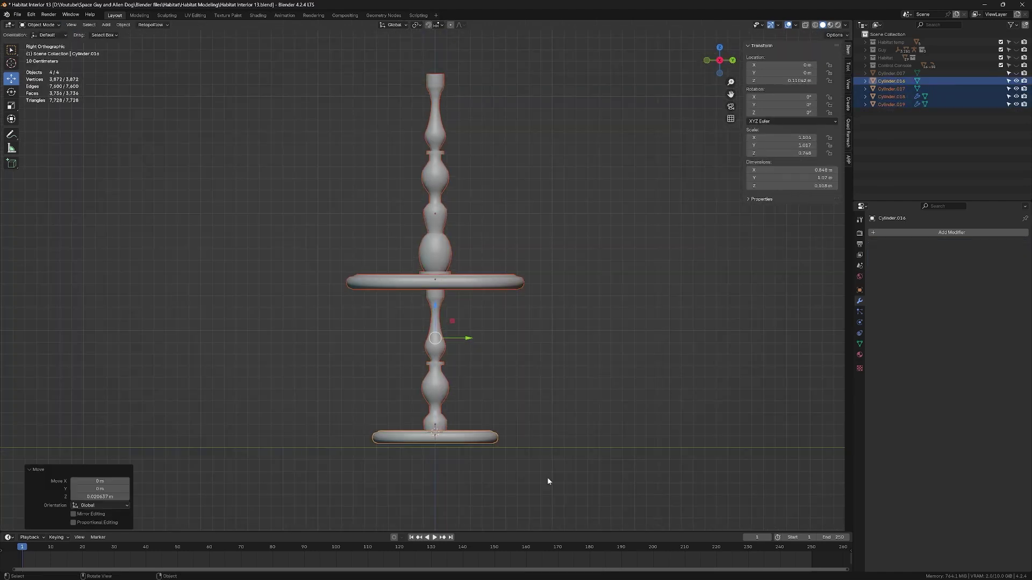
pyautogui.scroll(5, 548, 482)
pyautogui.scroll(-5, 413, 419)
# - Position and then delete a small test foot cylinder, then add a new cylinder
pyautogui.moveTo(413, 419); pyautogui.dragTo(484, 403, button='middle')
pyautogui.press('KP_1')
pyautogui.click(664, 429)
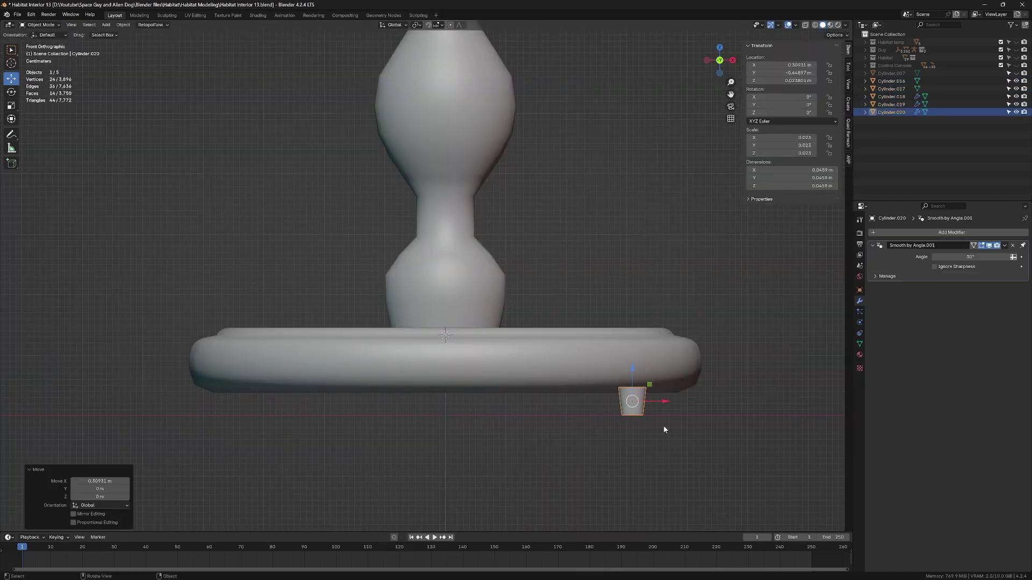
pyautogui.press('Delete')
pyautogui.scroll(-5, 613, 428)
pyautogui.moveTo(612, 427); pyautogui.dragTo(541, 427, button='middle')
pyautogui.hotkey('shift', 'a')
pyautogui.doubleClick(76, 432)
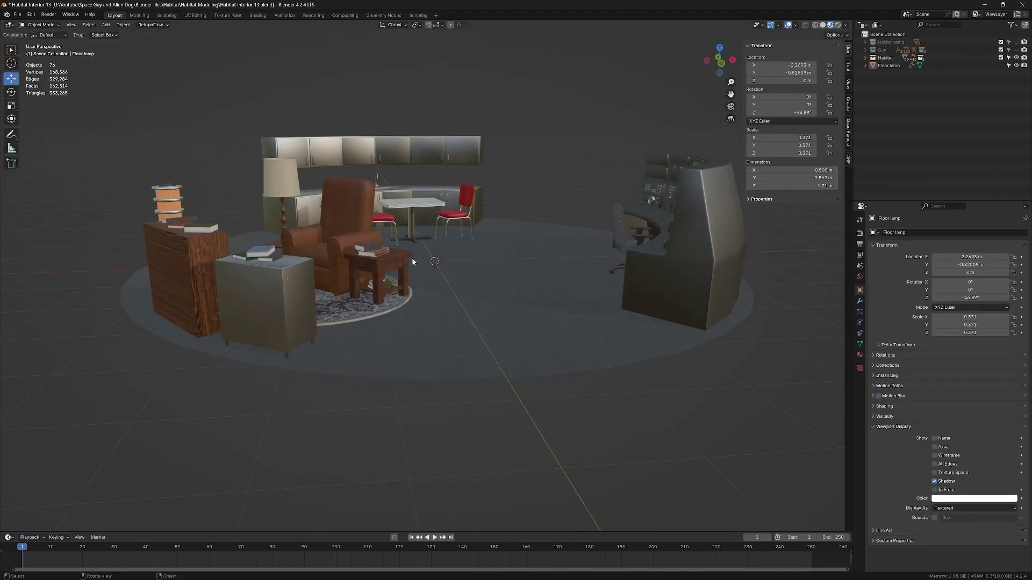
# - Orbit the furnished habitat to review the floor lamp beside the recliner
pyautogui.moveTo(581, 233); pyautogui.dragTo(456, 258, button='middle')
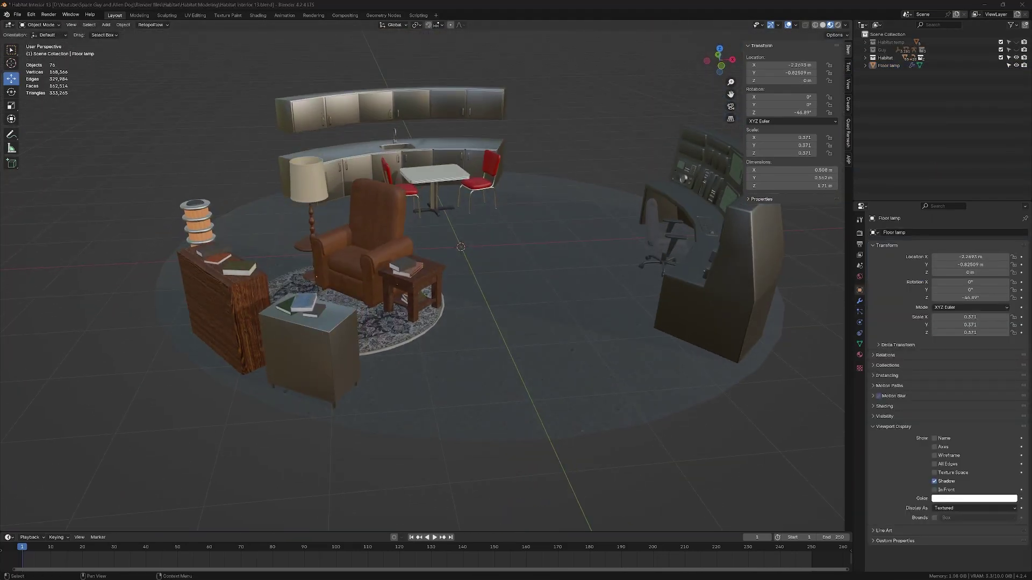